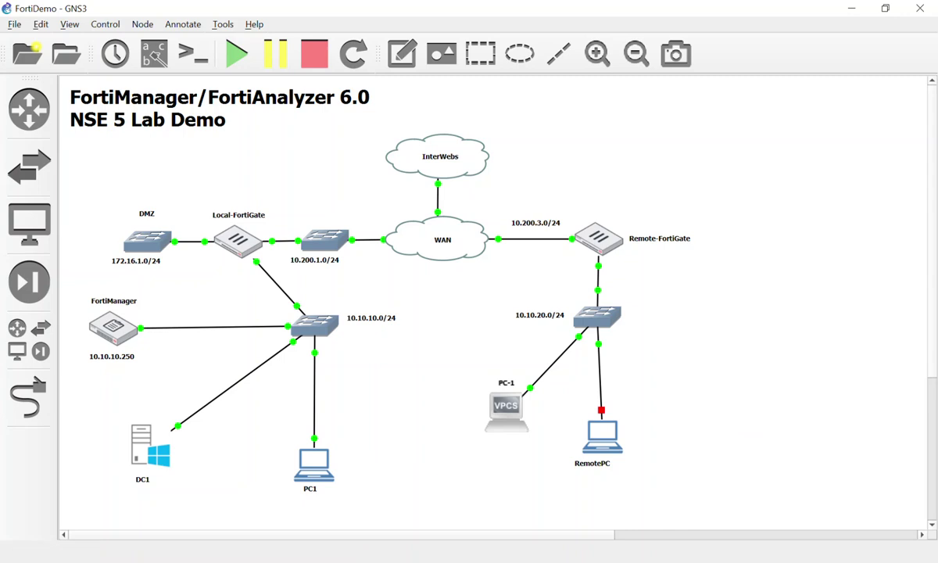
Bring PC1's TightVNC window with the FortiManager home page to the front and raise it.
{"action": "key", "text": "alt+Tab"}
{"action": "left_click_drag", "start_coordinate": [563, 301], "coordinate": [563, 9]}
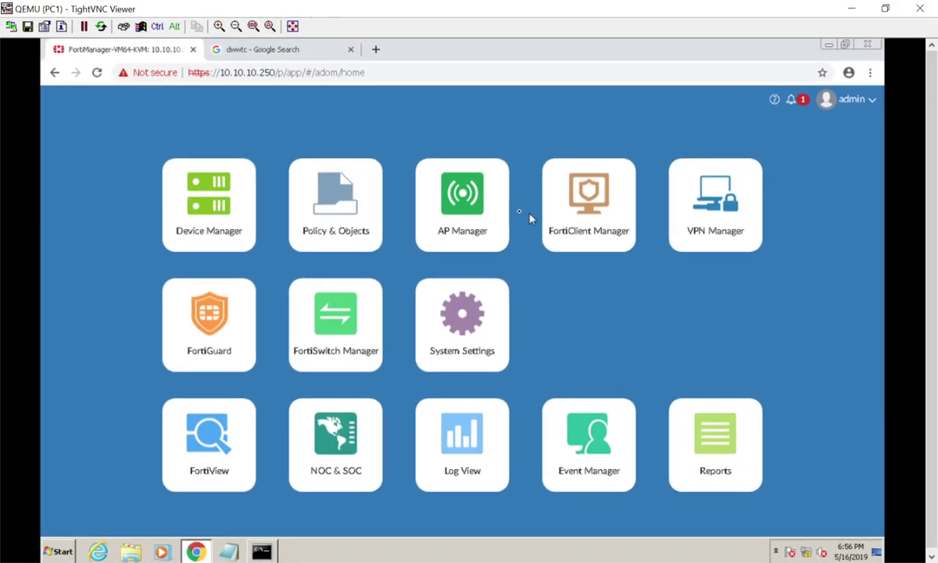
Open the Local-FortiGate-Initial package and inspect InternetAccess's WAN interface and Local_Lan source.
{"action": "left_click", "coordinate": [211, 196]}
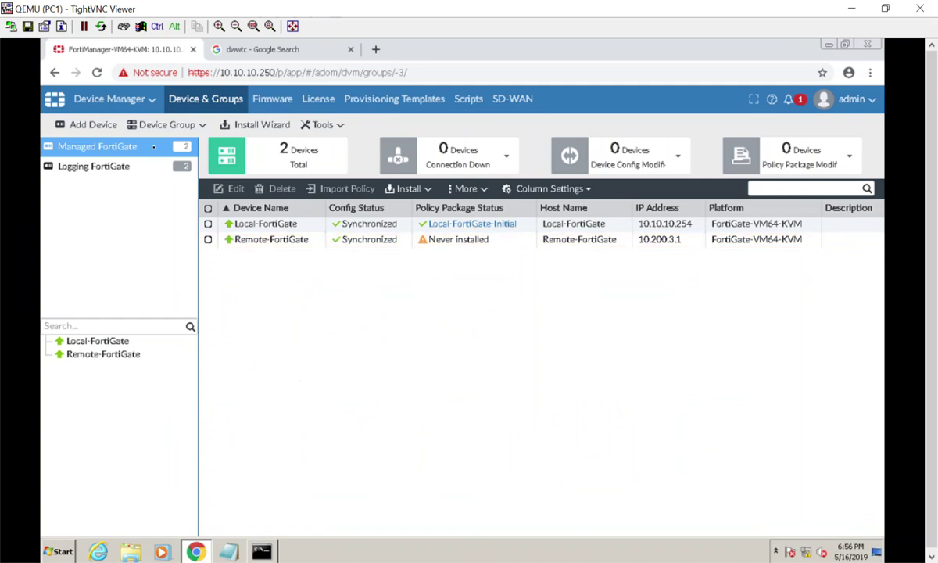
{"action": "left_click", "coordinate": [112, 102]}
{"action": "left_click", "coordinate": [223, 156]}
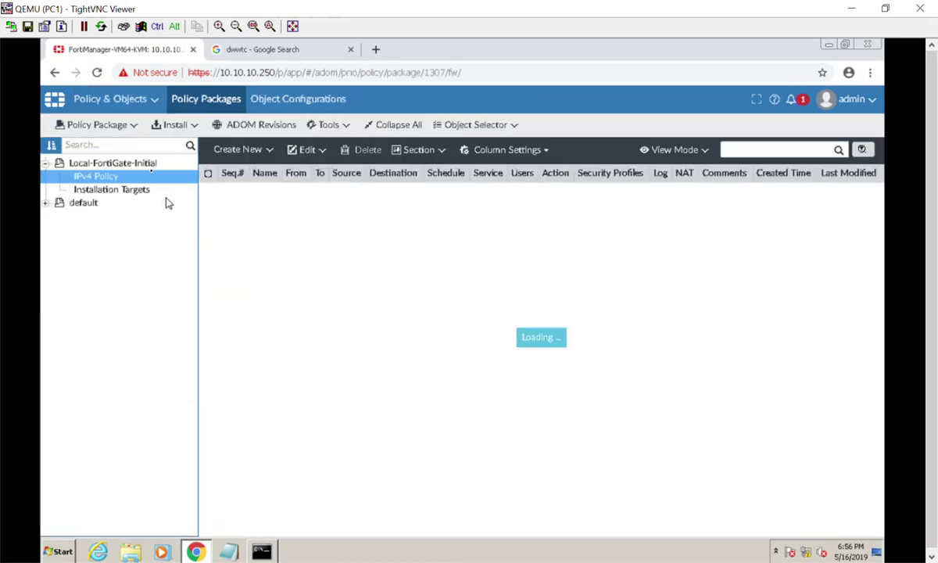
{"action": "left_click", "coordinate": [102, 162]}
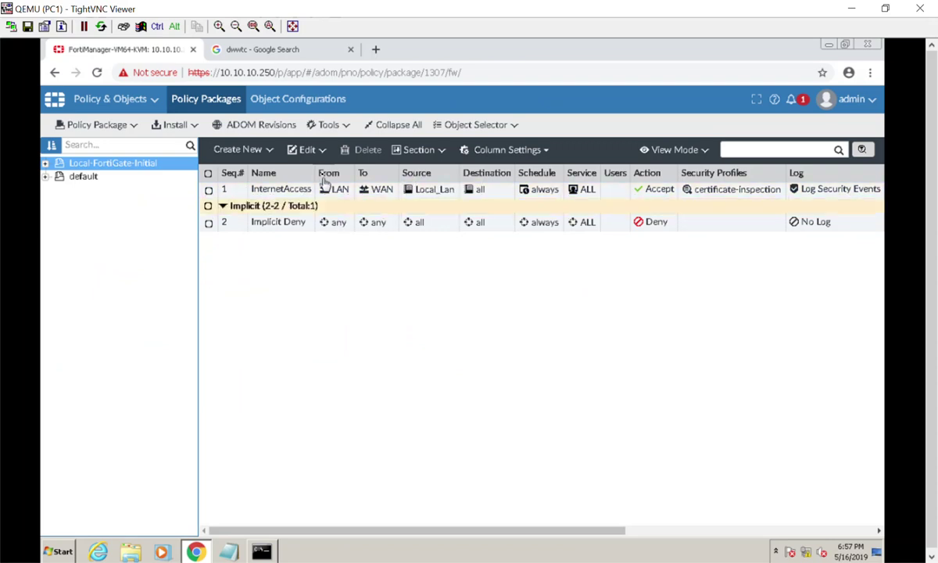
{"action": "left_click", "coordinate": [378, 190]}
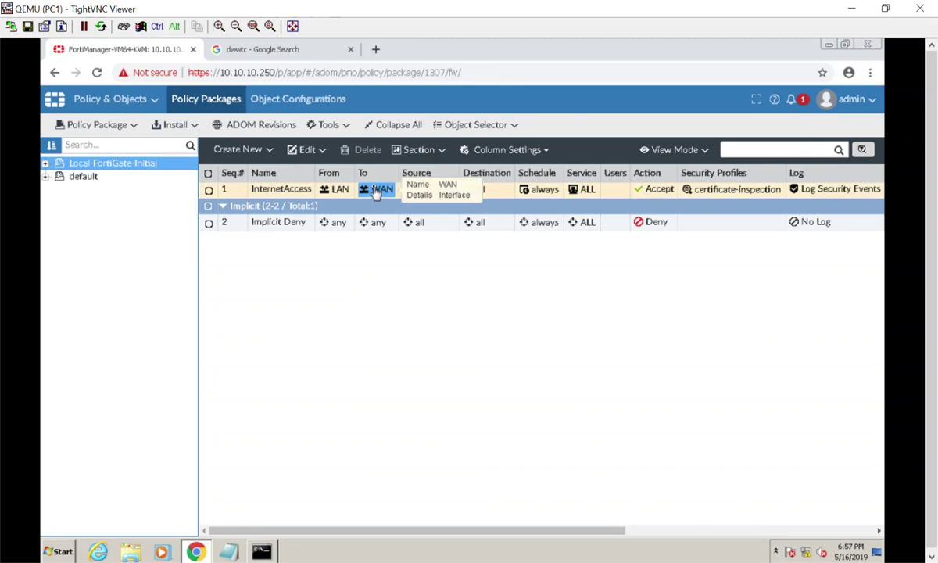
{"action": "left_click", "coordinate": [422, 192]}
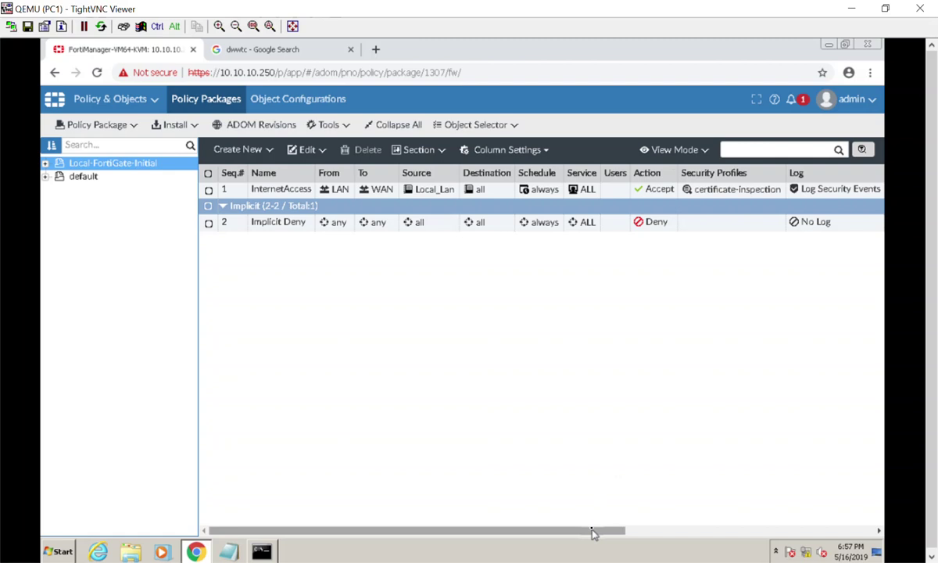
{"action": "left_click_drag", "start_coordinate": [592, 531], "coordinate": [397, 553]}
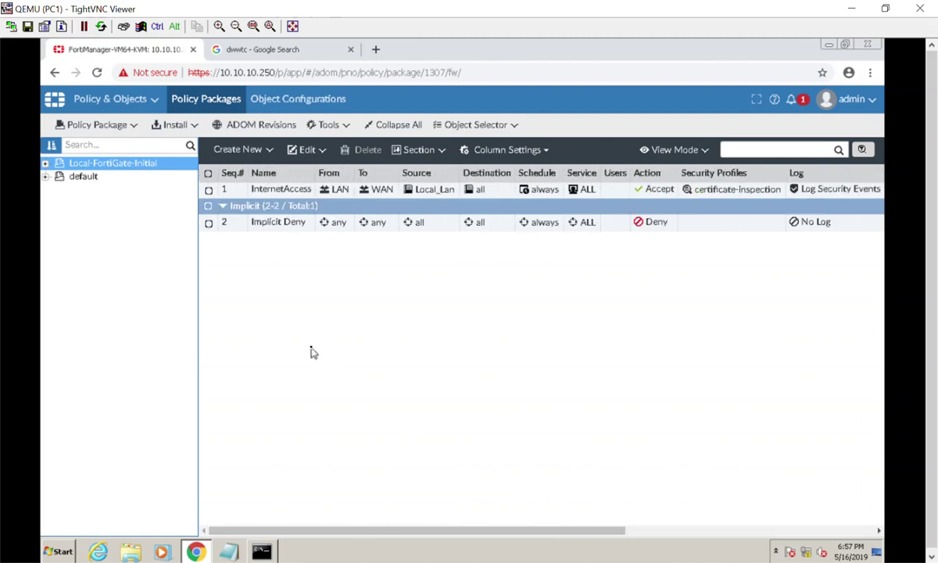
Clone Local-FortiGate-Initial and replace the 'clone_of_Local' name prefix with 'Remote'.
{"action": "right_click", "coordinate": [137, 164]}
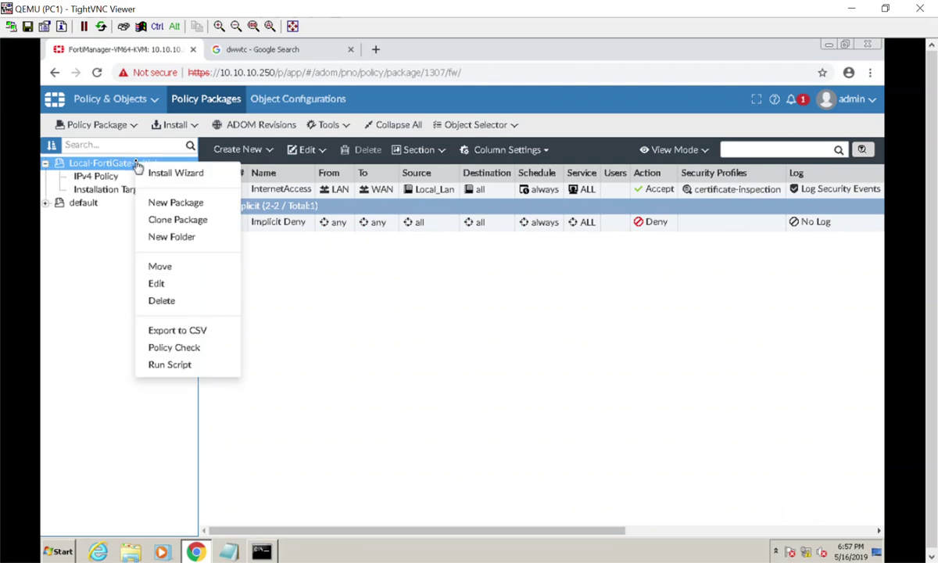
{"action": "left_click", "coordinate": [167, 219]}
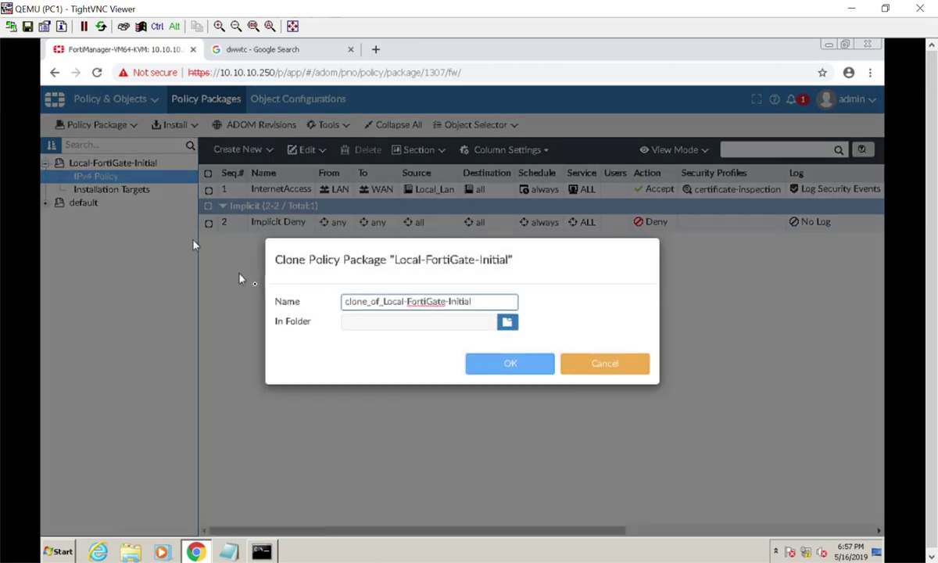
{"action": "left_click_drag", "start_coordinate": [384, 301], "coordinate": [265, 294]}
{"action": "key", "text": "BackSpace"}
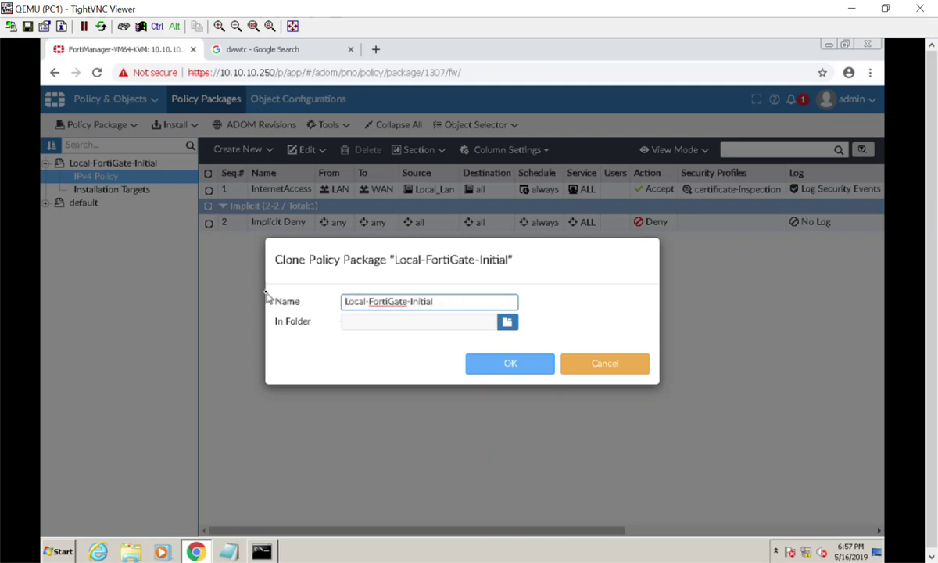
{"action": "key", "text": "Delete"}
{"action": "key", "text": "Delete"}
{"action": "key", "text": "Delete"}
{"action": "key", "text": "Delete"}
{"action": "key", "text": "Delete"}
{"action": "type", "text": "R"}
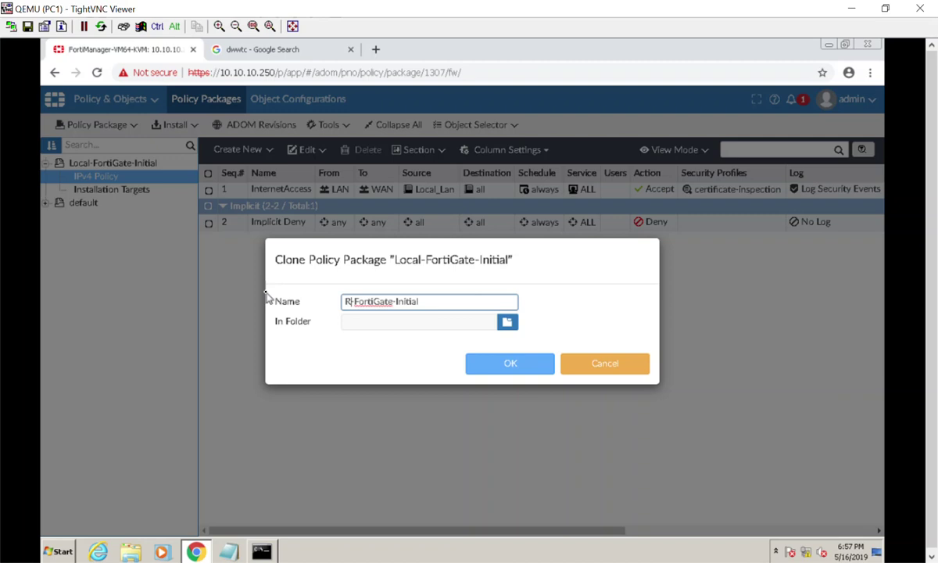
{"action": "type", "text": "emote"}
Correct the remaining typos so the clone's name reads 'Remote-FortiGate-Initial'.
{"action": "key", "text": "Right"}
{"action": "key", "text": "Right"}
{"action": "key", "text": "Right"}
{"action": "key", "text": "Right"}
{"action": "key", "text": "Right"}
{"action": "key", "text": "Right"}
{"action": "key", "text": "Right"}
{"action": "key", "text": "Right"}
{"action": "key", "text": "Right"}
{"action": "key", "text": "Right"}
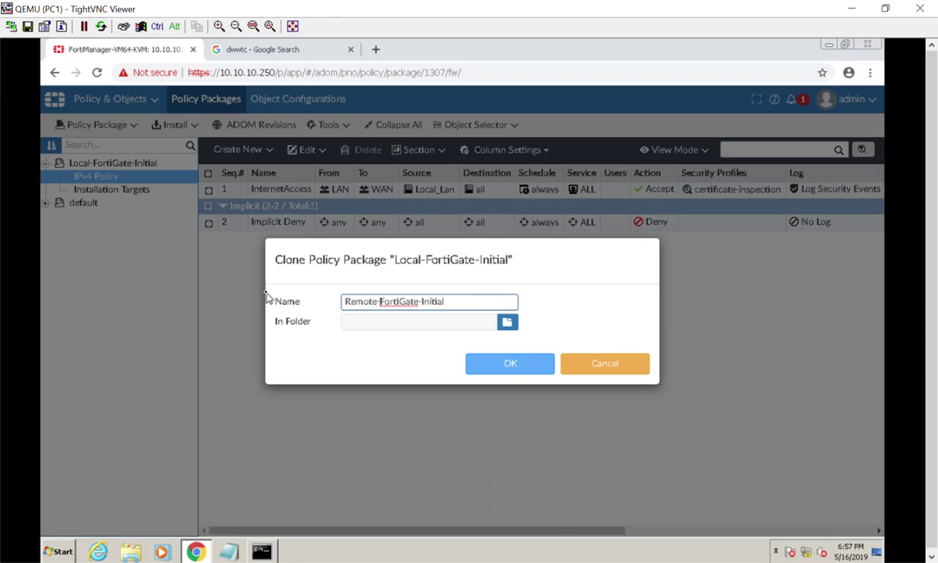
{"action": "key", "text": "Delete"}
{"action": "key", "text": "Home"}
{"action": "key", "text": "Delete"}
{"action": "key", "text": "Delete"}
{"action": "key", "text": "Delete"}
{"action": "key", "text": "Delete"}
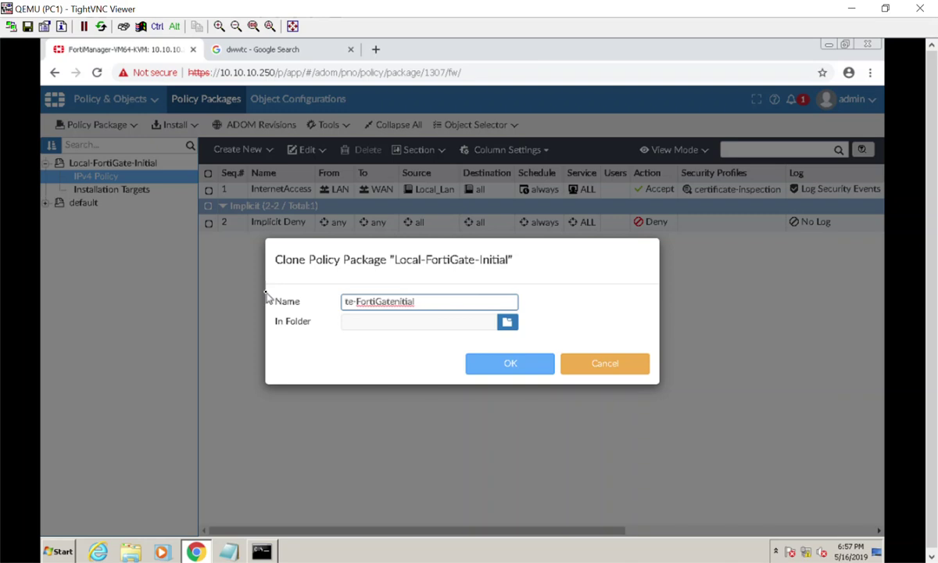
{"action": "type", "text": "Remote"}
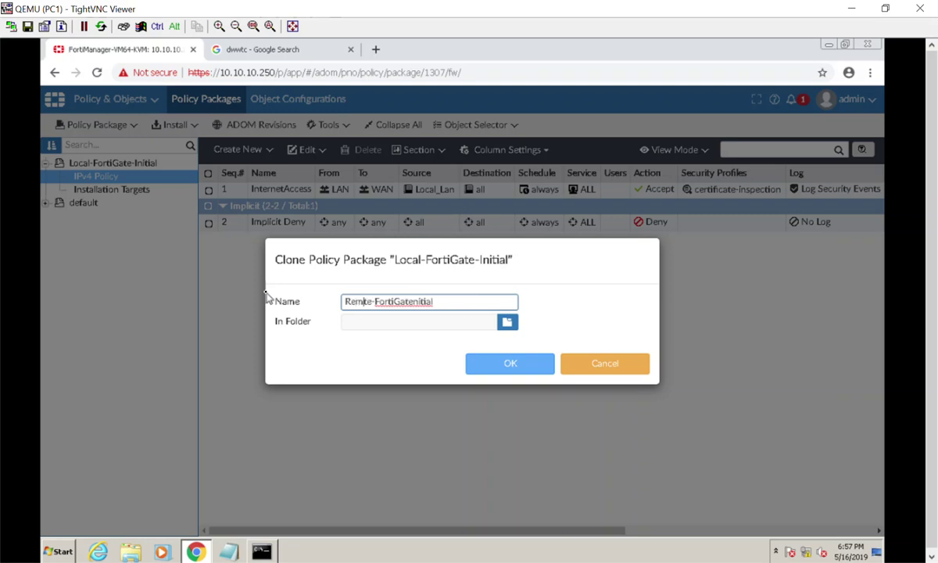
{"action": "key", "text": "Delete"}
{"action": "key", "text": "Delete"}
{"action": "left_click", "coordinate": [479, 301]}
{"action": "key", "text": "BackSpace"}
{"action": "key", "text": "BackSpace"}
{"action": "key", "text": "BackSpace"}
{"action": "key", "text": "BackSpace"}
{"action": "key", "text": "BackSpace"}
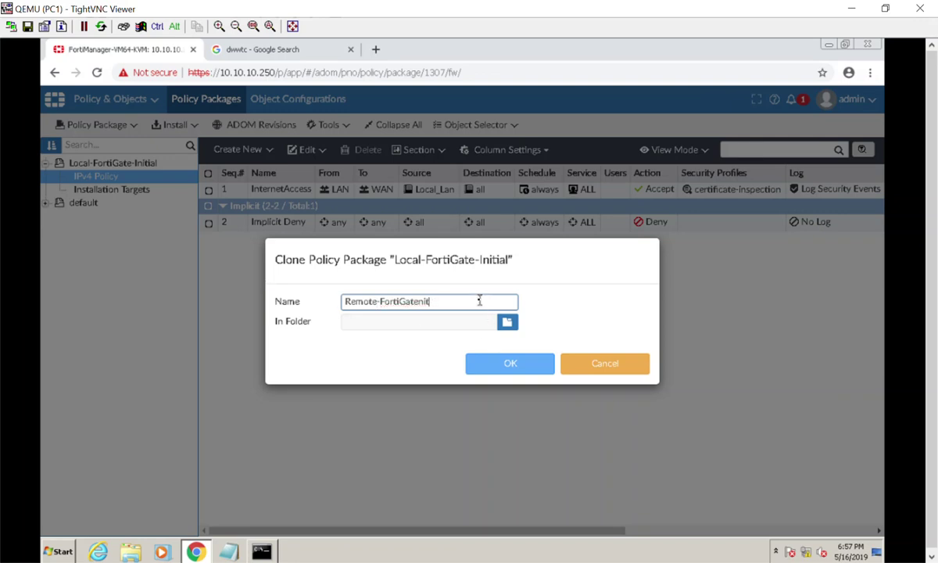
{"action": "key", "text": "BackSpace"}
{"action": "type", "text": "-Intit"}
{"action": "key", "text": "BackSpace"}
{"action": "key", "text": "BackSpace"}
{"action": "key", "text": "BackSpace"}
{"action": "type", "text": "itial"}
Create the clone, check Remote-FortiGate-Initial's copied IPv4 policies, then go to Object Configurations.
{"action": "left_click", "coordinate": [529, 362]}
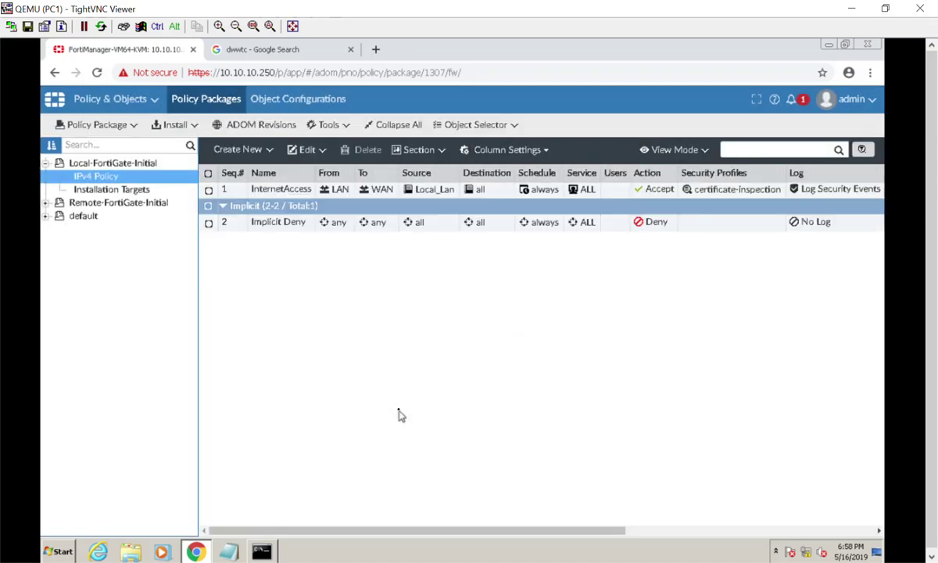
{"action": "left_click", "coordinate": [45, 202]}
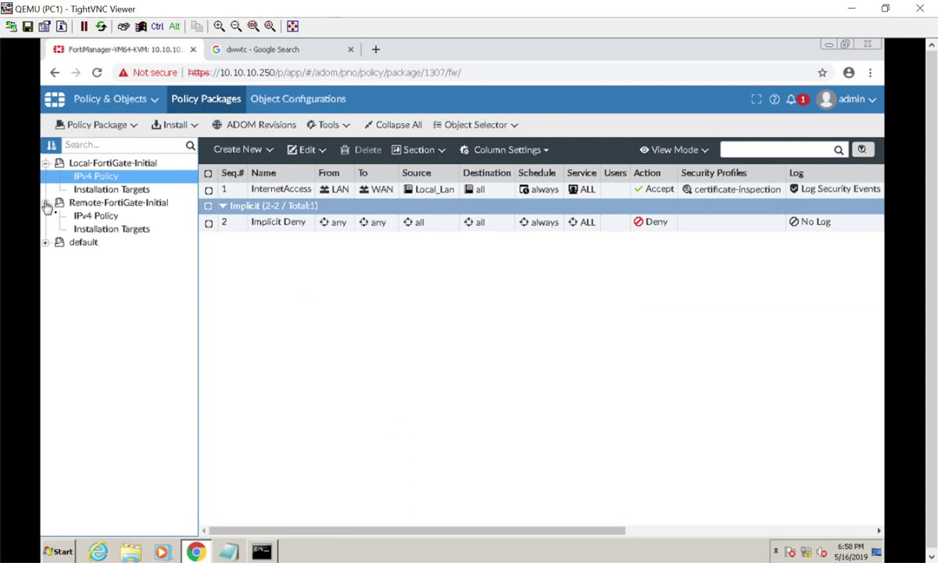
{"action": "left_click", "coordinate": [103, 217]}
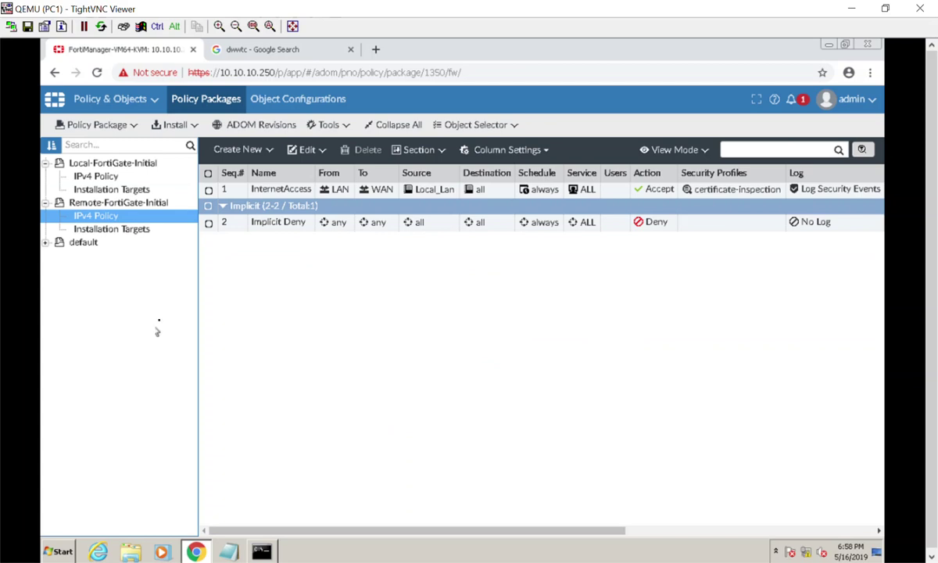
{"action": "left_click", "coordinate": [311, 107]}
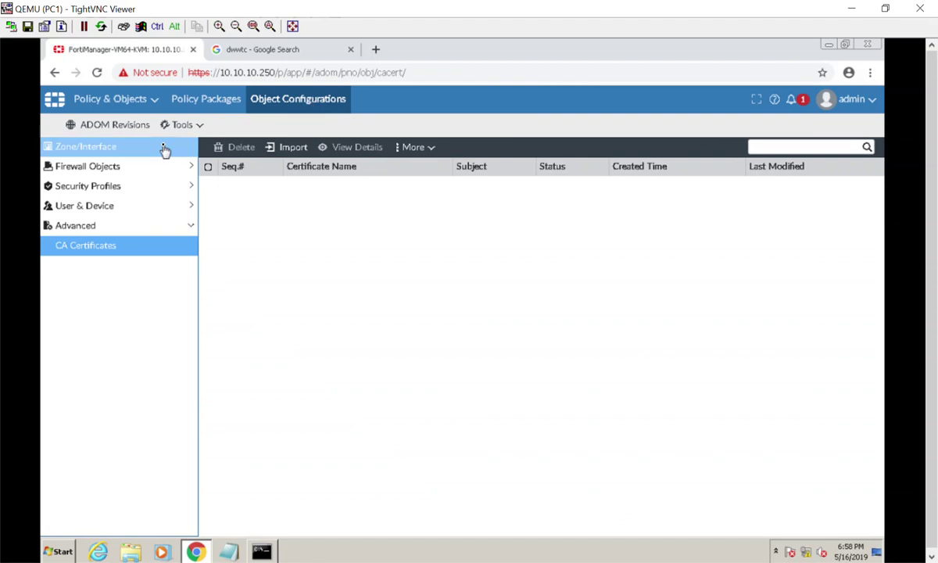
List the interface objects, show LAN mapped only to Local-FortiGate port3, and restore down the VNC window.
{"action": "left_click", "coordinate": [163, 147]}
{"action": "left_click", "coordinate": [139, 168]}
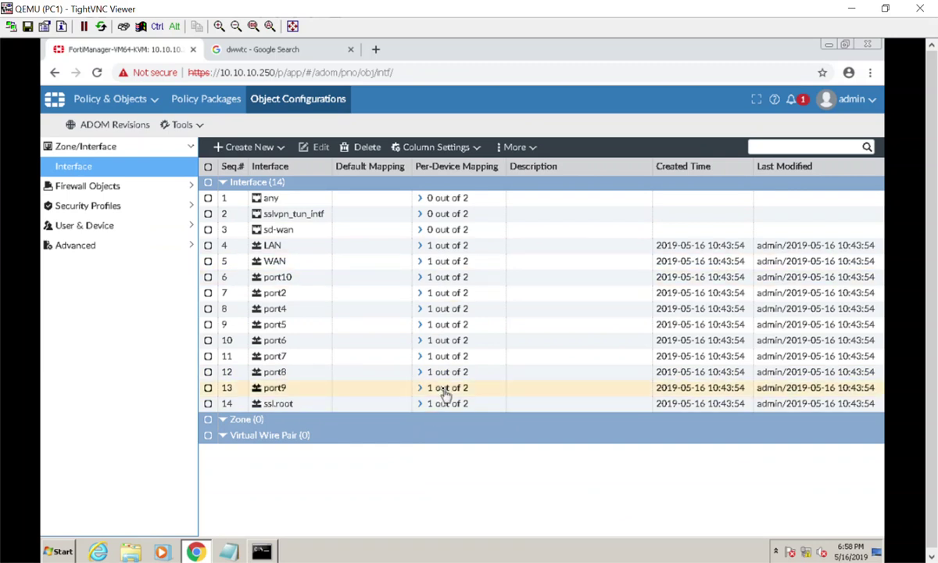
{"action": "left_click", "coordinate": [380, 253]}
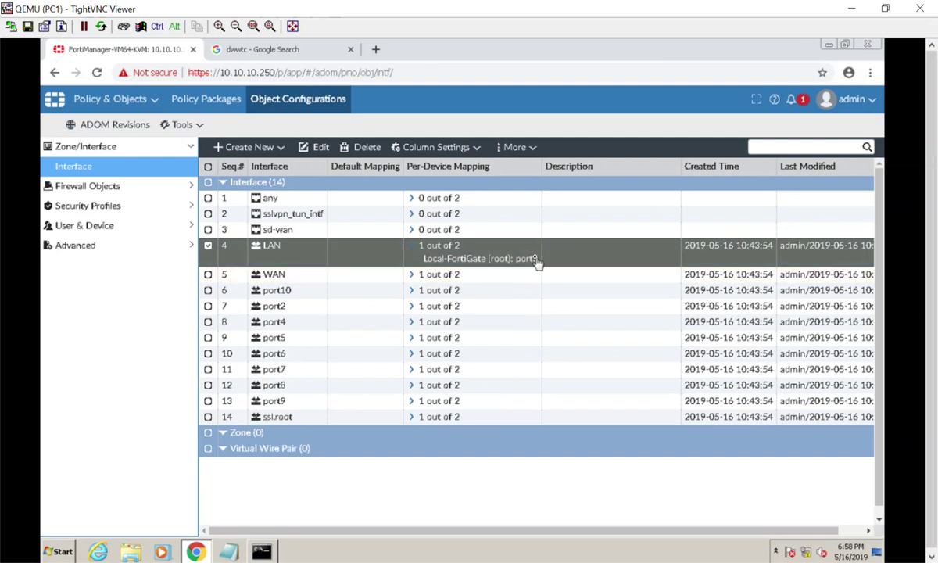
{"action": "double_click", "coordinate": [502, 15]}
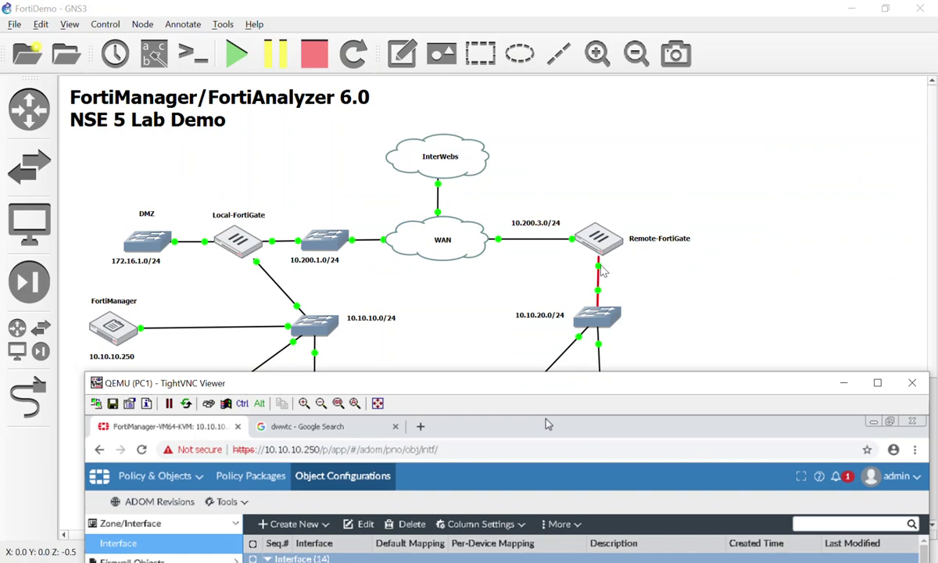
Check Remote-FortiGate's WAN link in the GNS3 topology, then return to the FortiManager console.
{"action": "left_click", "coordinate": [601, 270]}
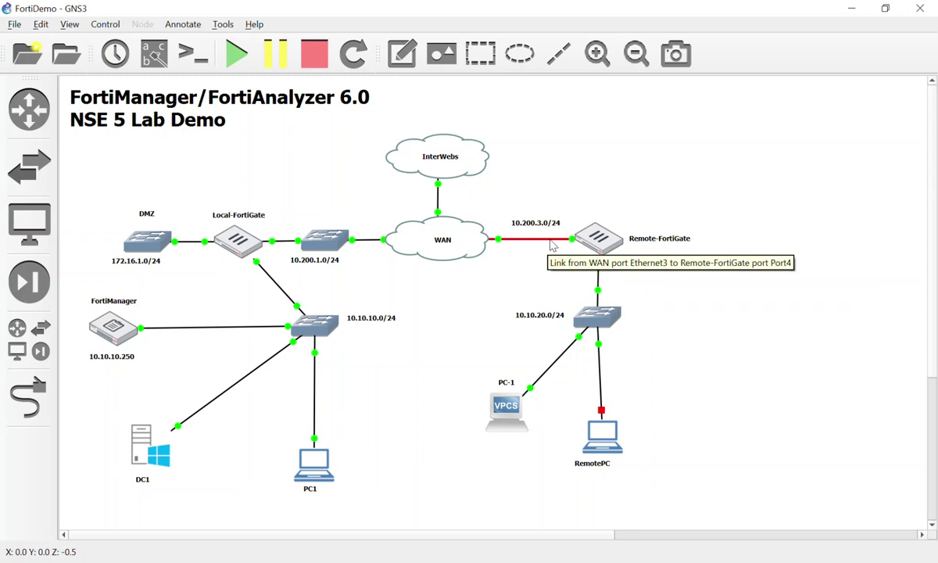
{"action": "key", "text": "alt+Tab"}
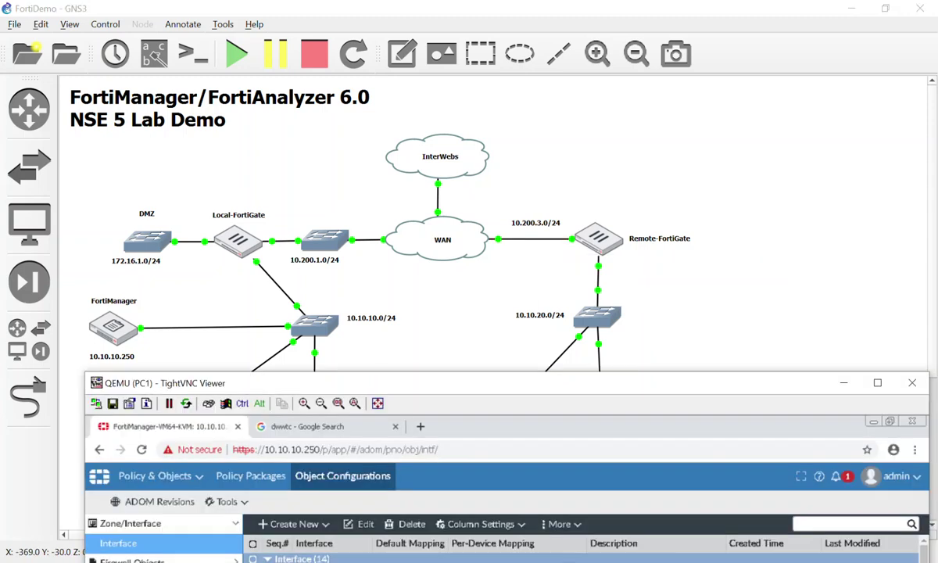
{"action": "left_click_drag", "start_coordinate": [497, 390], "coordinate": [469, 62]}
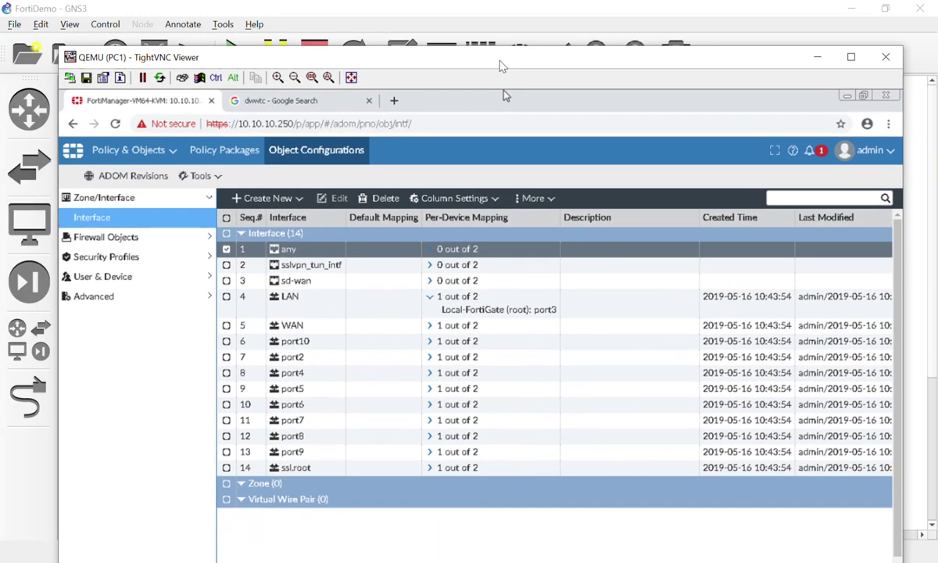
Add a LAN mapping to port6 on Remote-FortiGate and save, giving 2 out of 2 devices.
{"action": "left_click", "coordinate": [542, 303]}
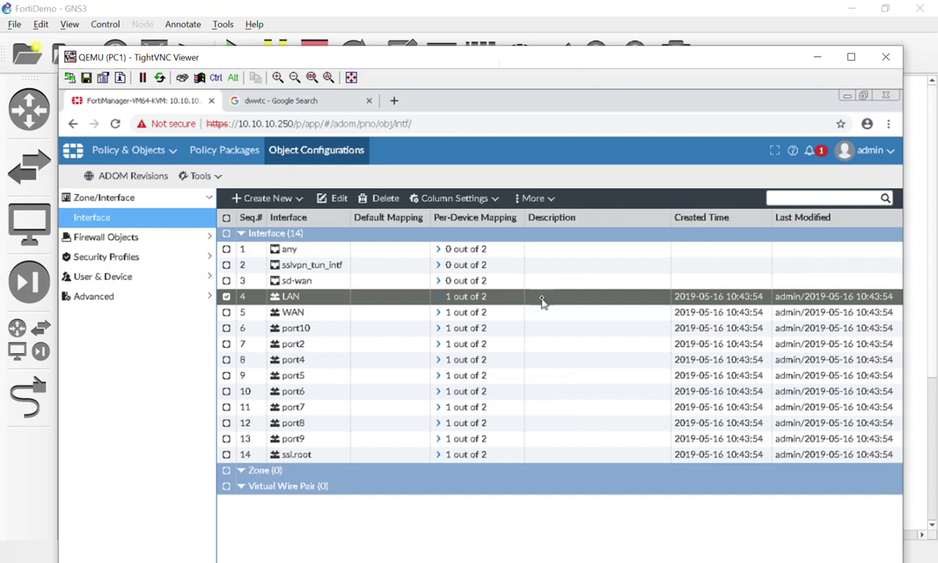
{"action": "left_click", "coordinate": [331, 198]}
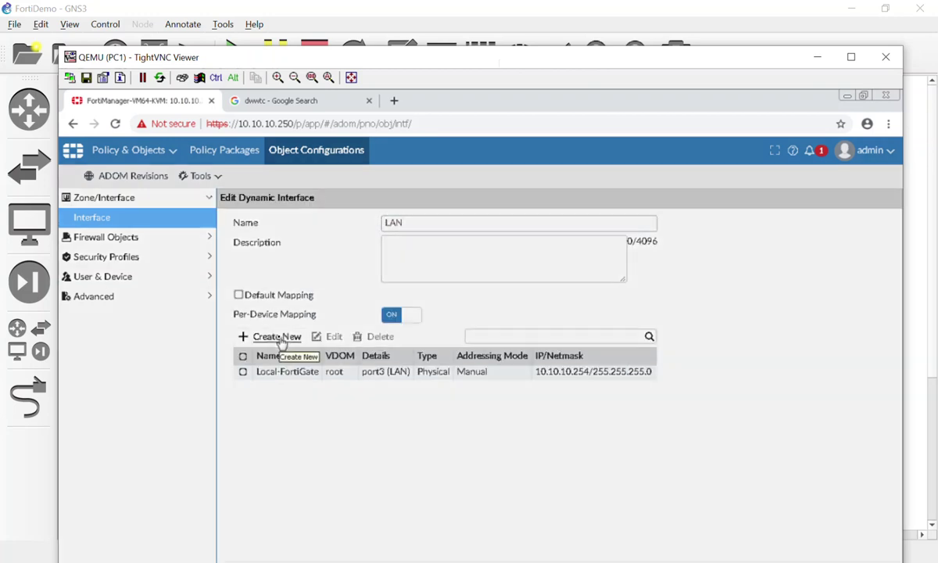
{"action": "left_click", "coordinate": [279, 342]}
{"action": "left_click", "coordinate": [475, 349]}
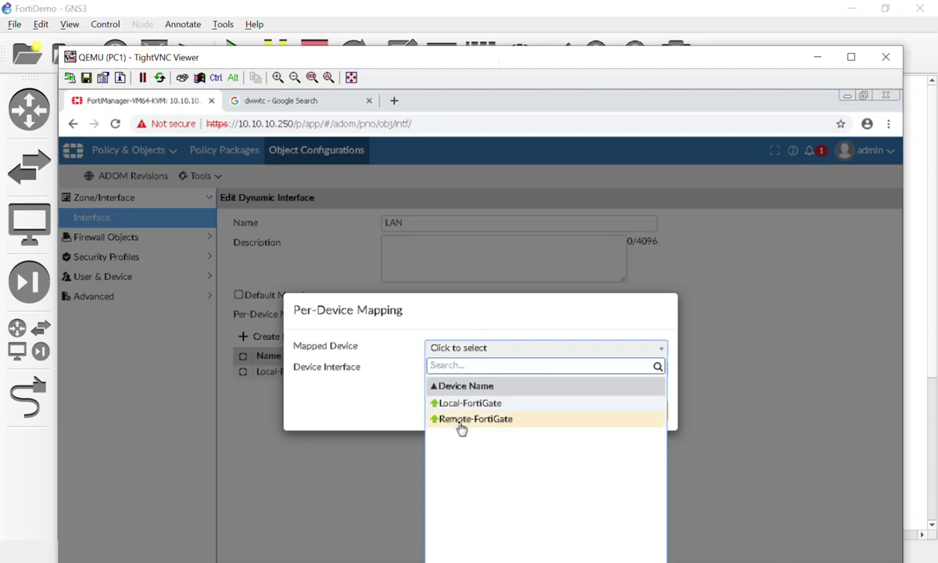
{"action": "left_click", "coordinate": [461, 423]}
{"action": "left_click", "coordinate": [463, 374]}
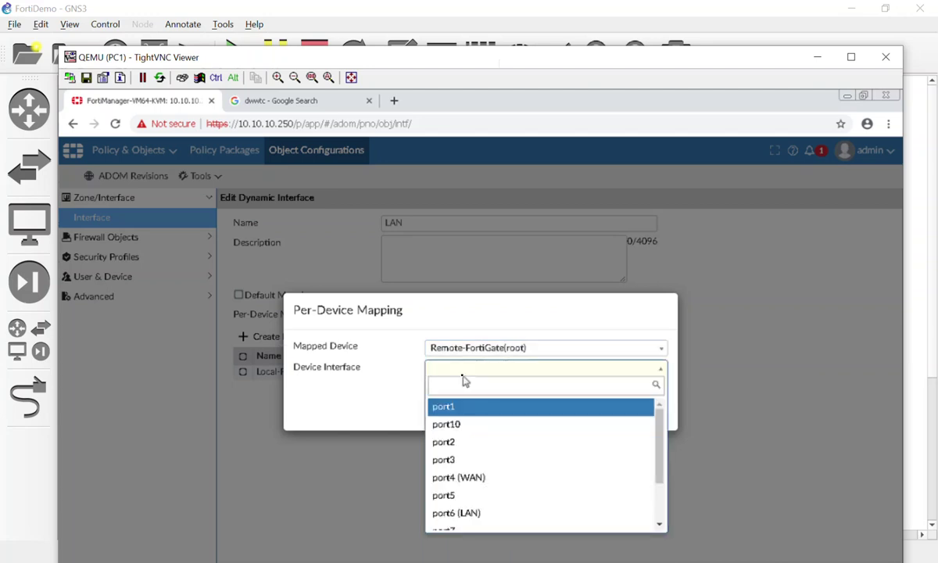
{"action": "left_click", "coordinate": [469, 512]}
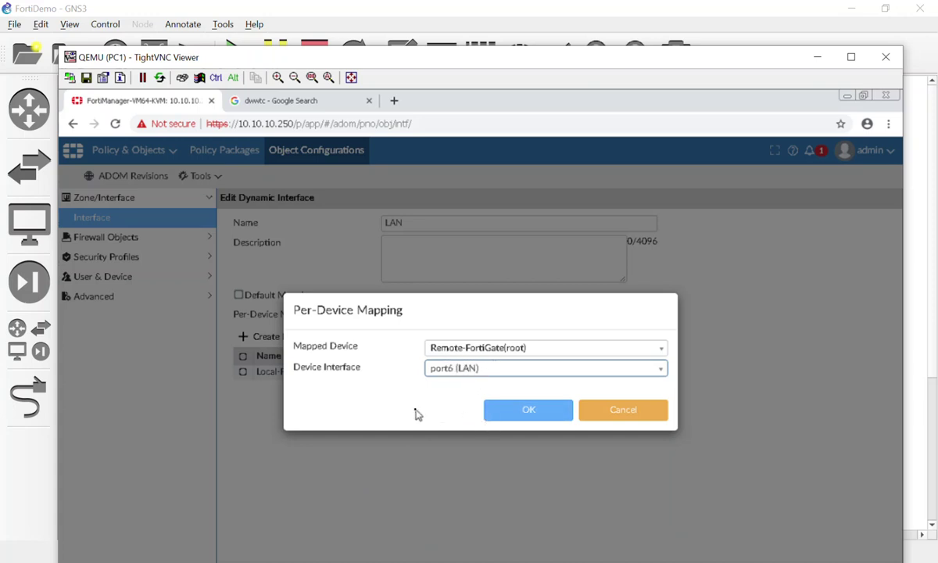
{"action": "left_click", "coordinate": [504, 411]}
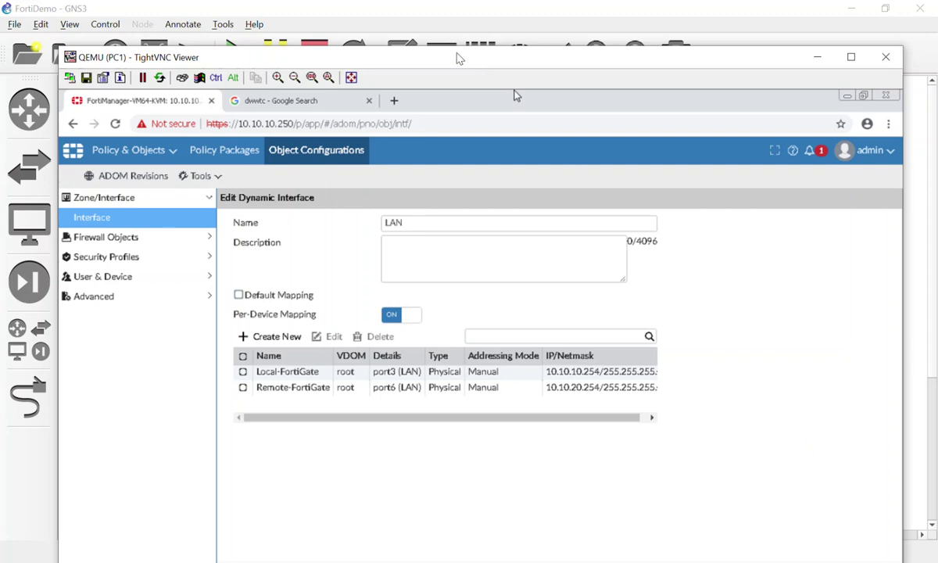
{"action": "left_click_drag", "start_coordinate": [459, 57], "coordinate": [458, 33]}
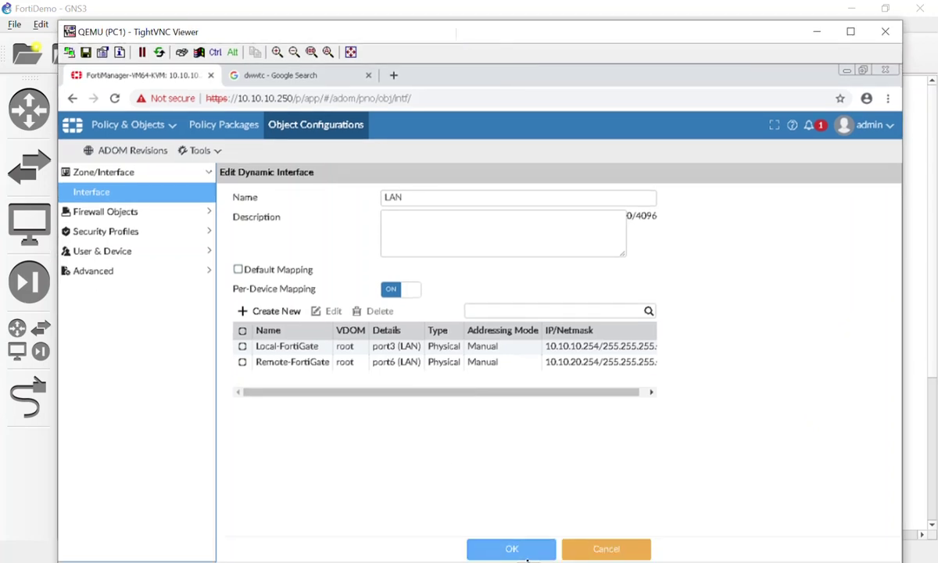
{"action": "left_click", "coordinate": [526, 553]}
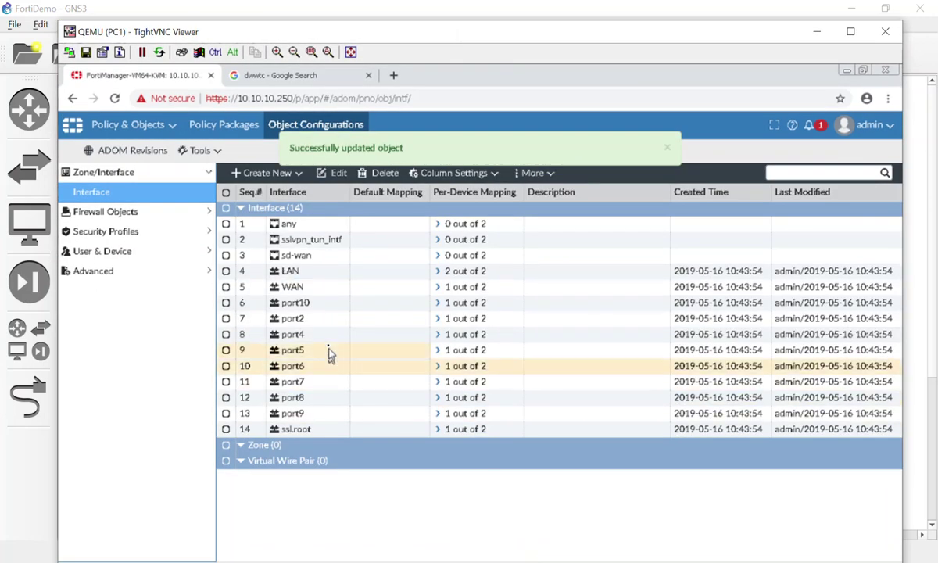
Edit WAN to add a Remote-FortiGate mapping to port4 (WAN) and save it.
{"action": "left_click", "coordinate": [328, 288]}
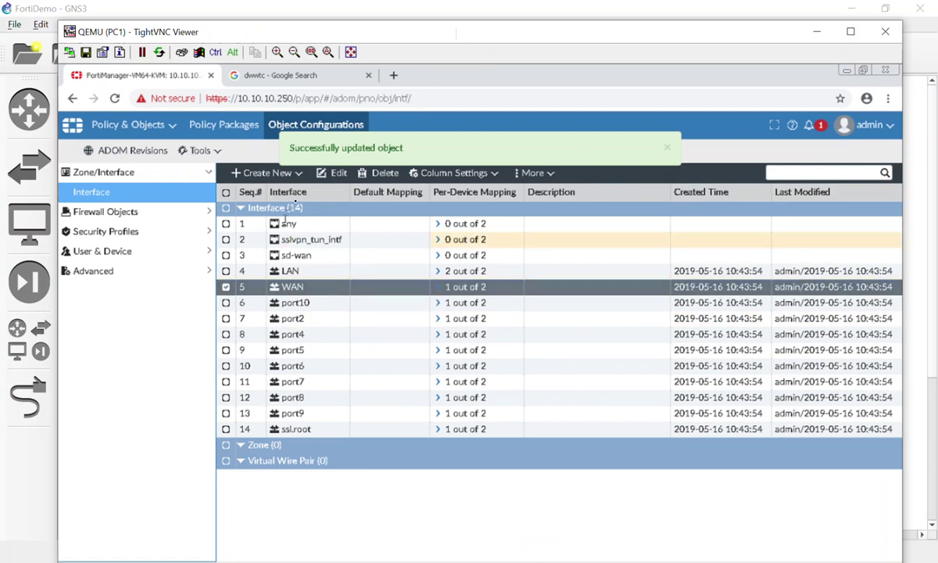
{"action": "left_click", "coordinate": [335, 175]}
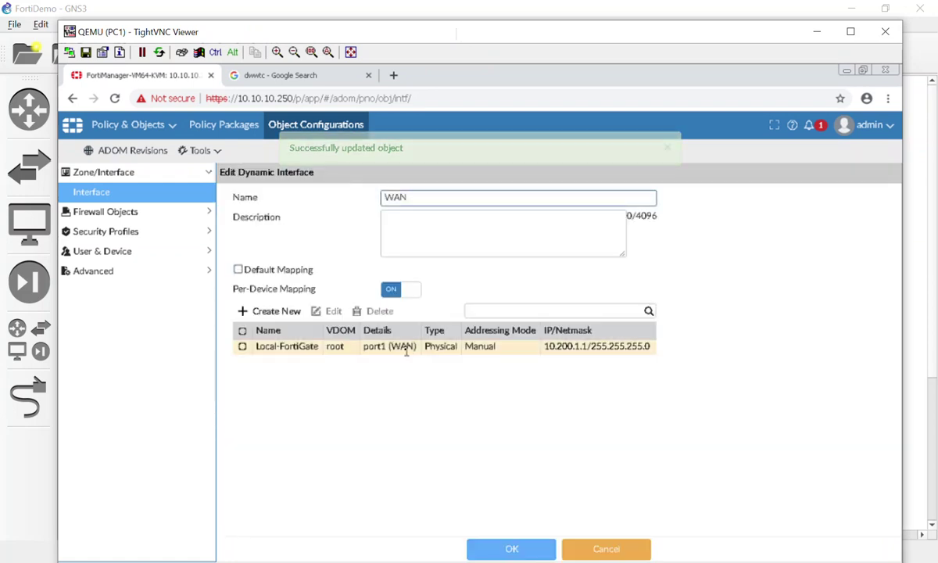
{"action": "left_click", "coordinate": [408, 346]}
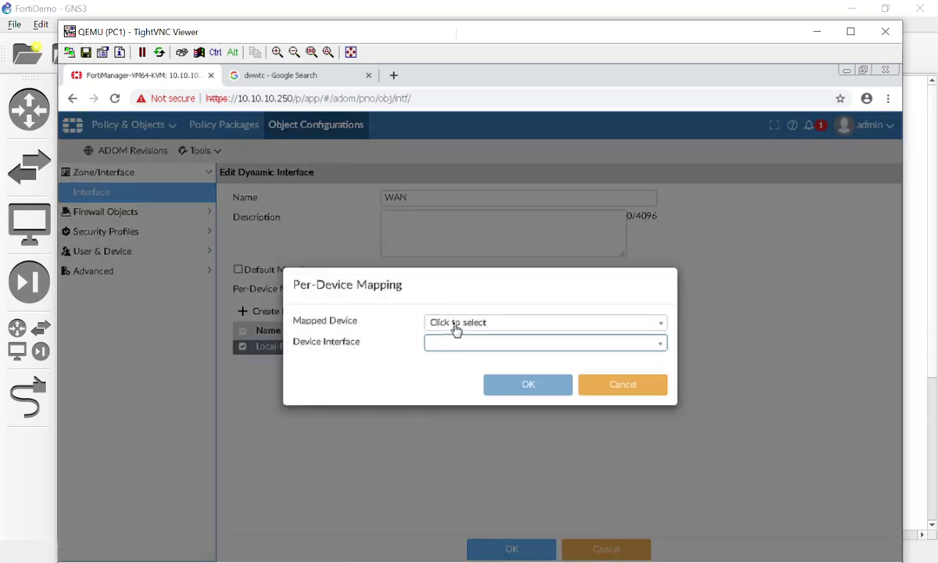
{"action": "left_click", "coordinate": [457, 323]}
{"action": "left_click", "coordinate": [459, 394]}
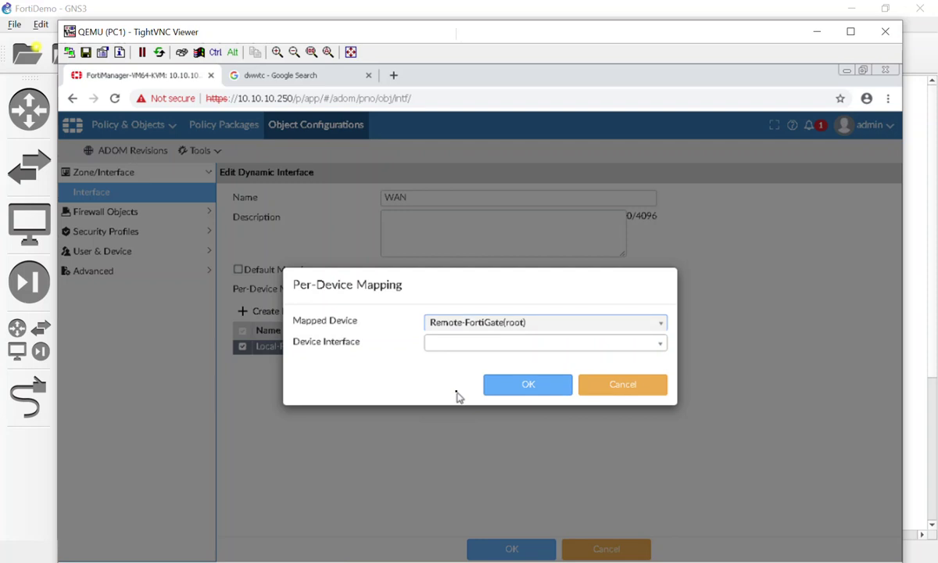
{"action": "left_click", "coordinate": [461, 350]}
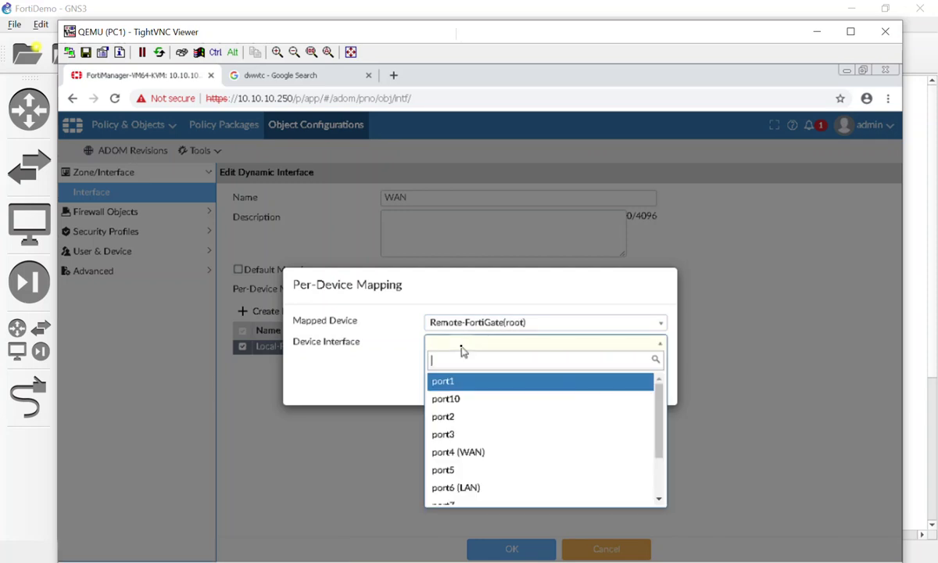
{"action": "left_click", "coordinate": [482, 463]}
{"action": "left_click", "coordinate": [522, 395]}
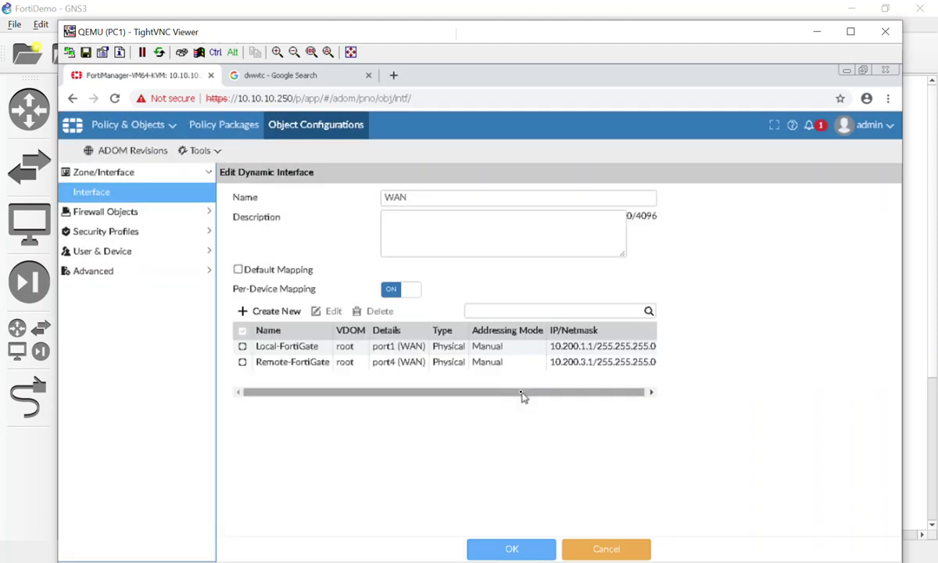
{"action": "left_click", "coordinate": [517, 547]}
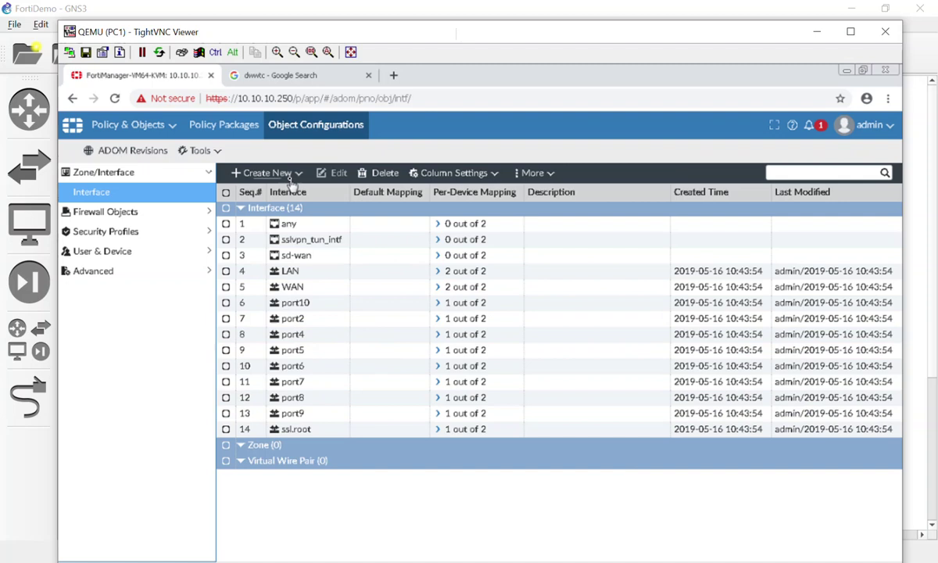
Open the Local_Lan address for editing from Firewall Objects > Addresses.
{"action": "left_click", "coordinate": [313, 131]}
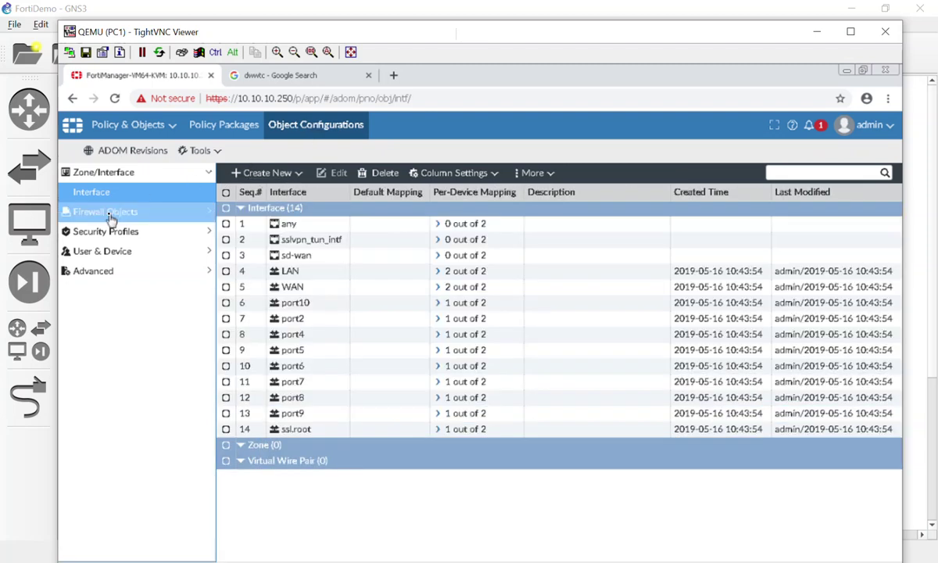
{"action": "left_click", "coordinate": [110, 211]}
{"action": "left_click", "coordinate": [113, 218]}
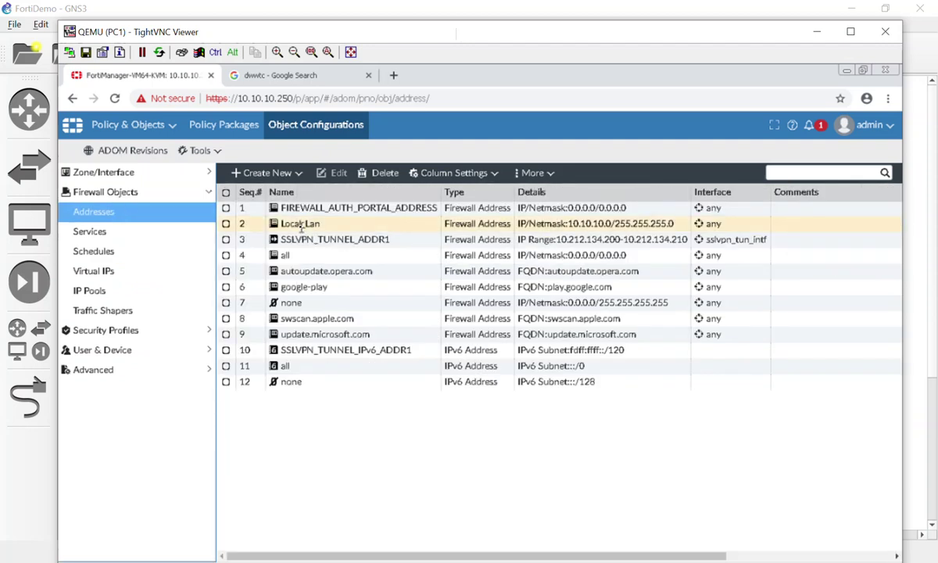
{"action": "double_click", "coordinate": [301, 225]}
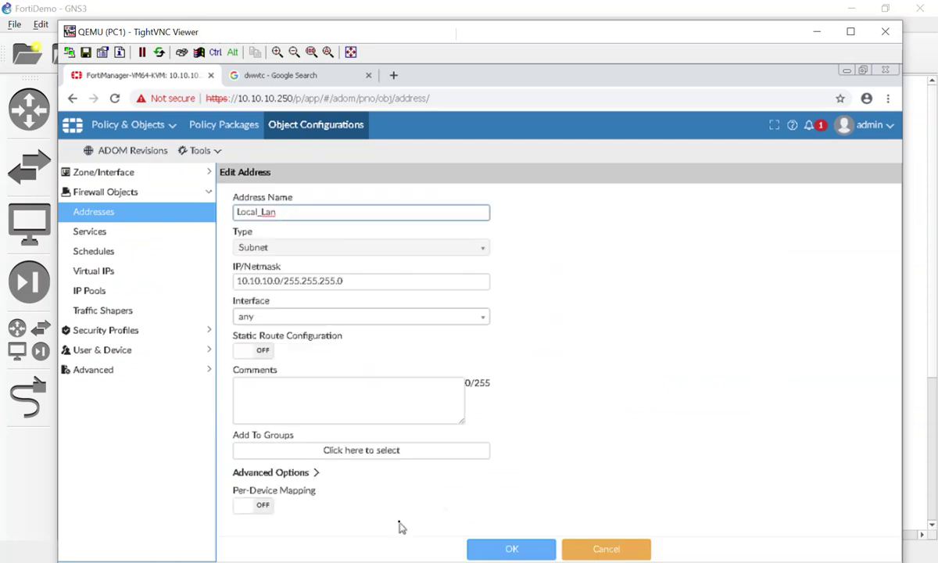
Enable per-device mapping, map Remote-FortiGate to 10.10.20.0/24, and save Local_Lan.
{"action": "left_click", "coordinate": [262, 506]}
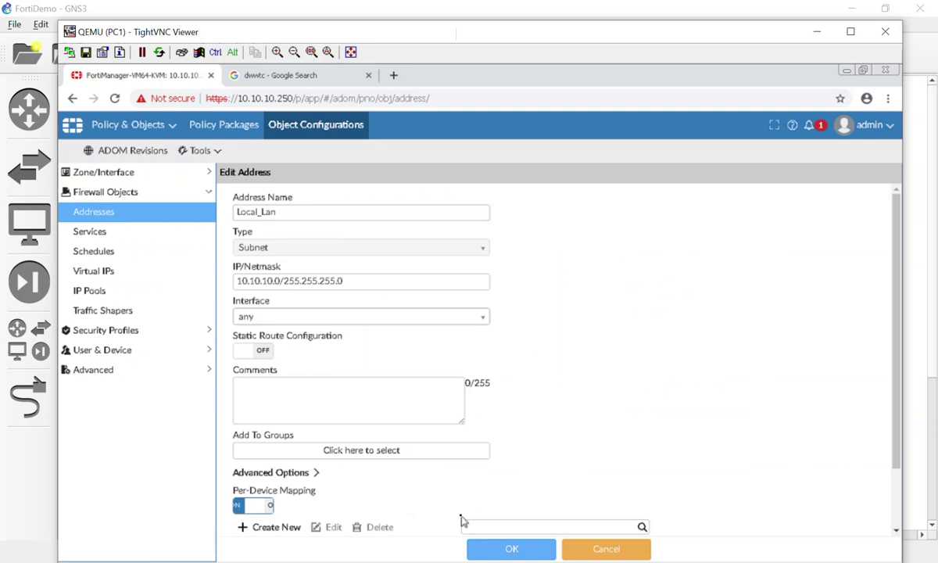
{"action": "scroll", "coordinate": [379, 480], "scroll_direction": "down", "scroll_amount": 1}
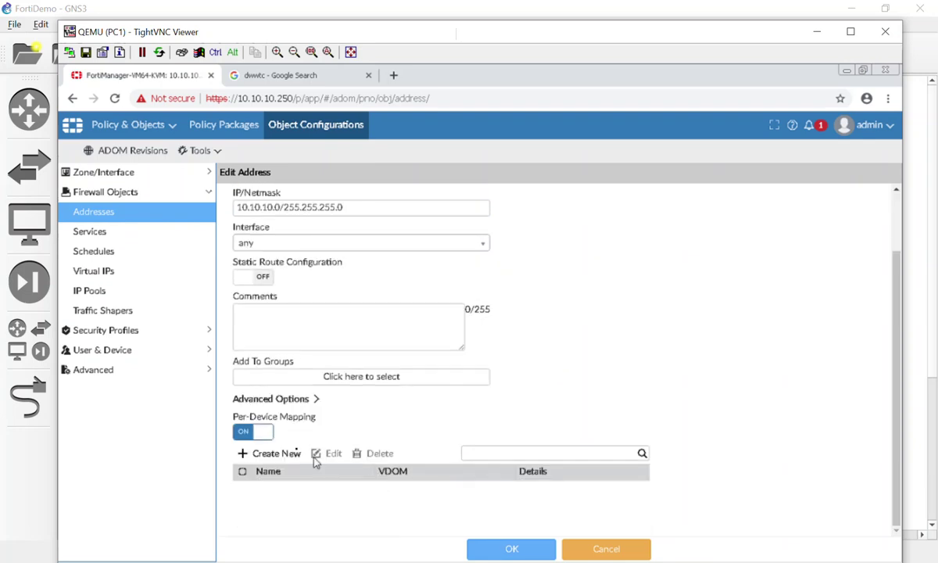
{"action": "left_click", "coordinate": [265, 453]}
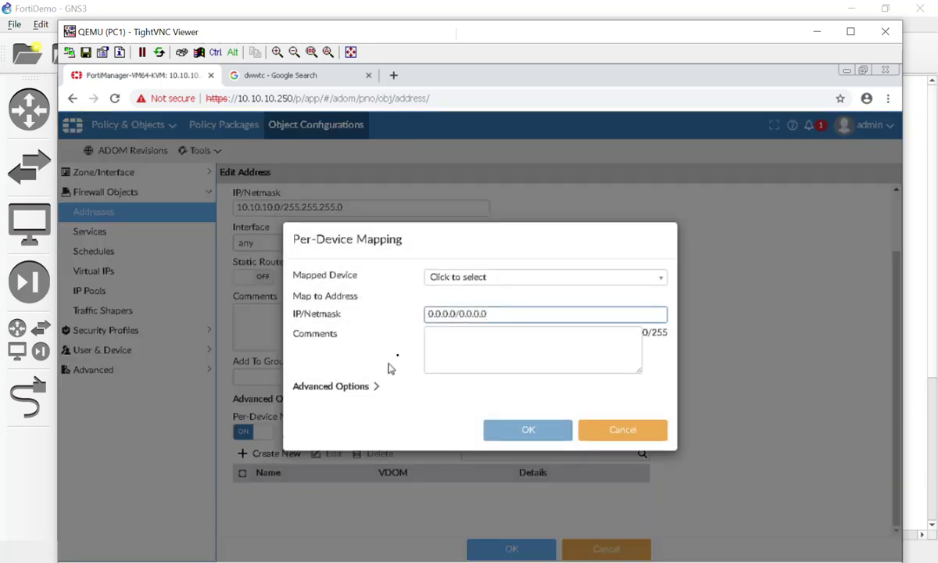
{"action": "left_click", "coordinate": [496, 277]}
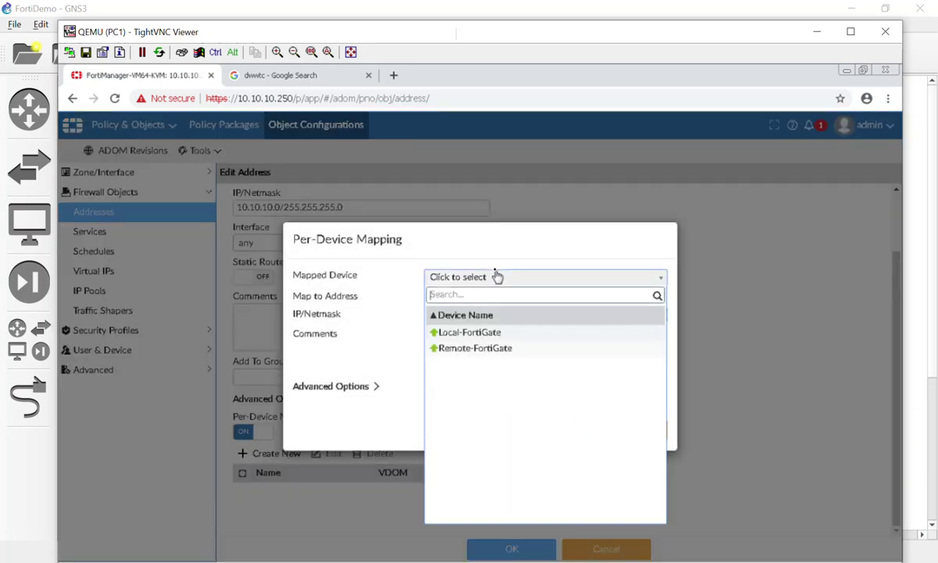
{"action": "left_click", "coordinate": [494, 350]}
{"action": "left_click_drag", "start_coordinate": [493, 311], "coordinate": [351, 308]}
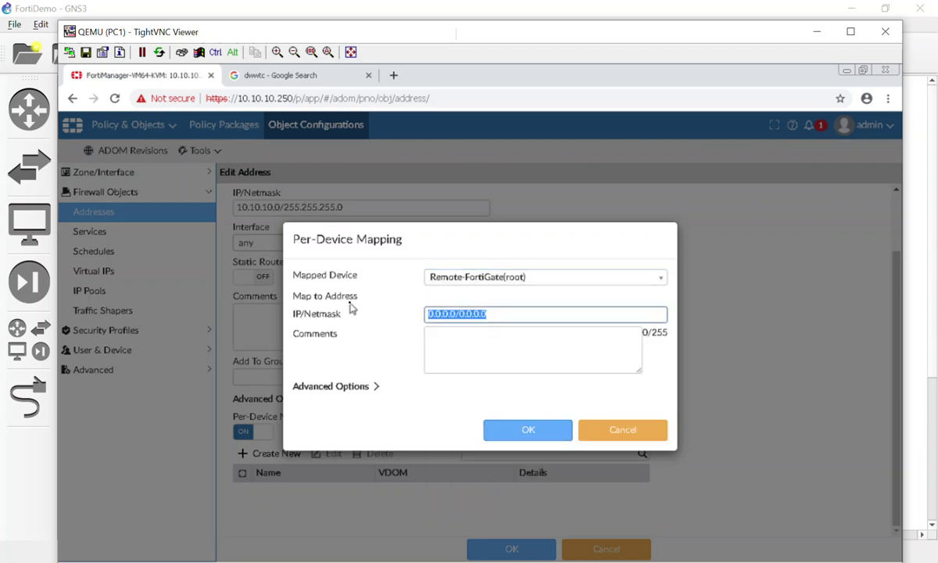
{"action": "type", "text": "10"}
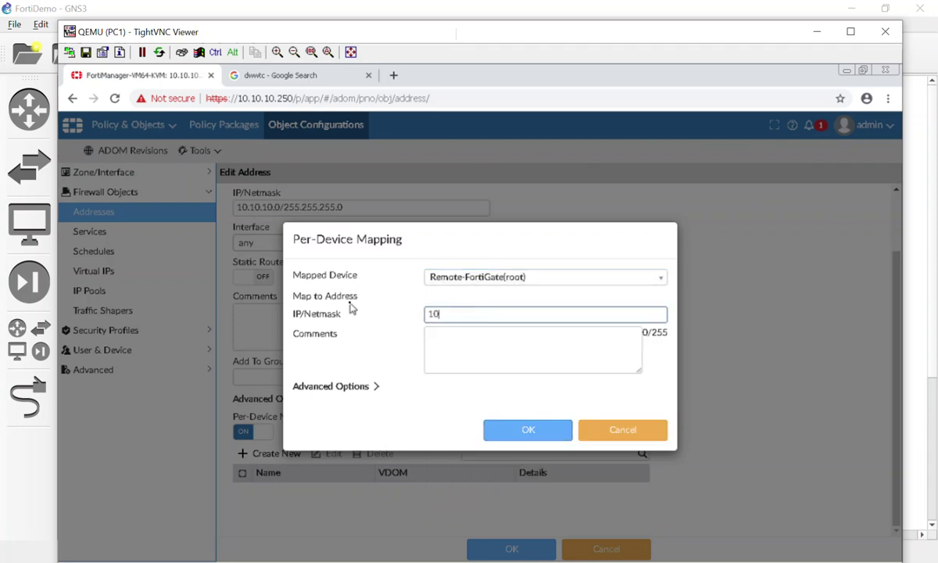
{"action": "type", "text": ".10.20.0/24"}
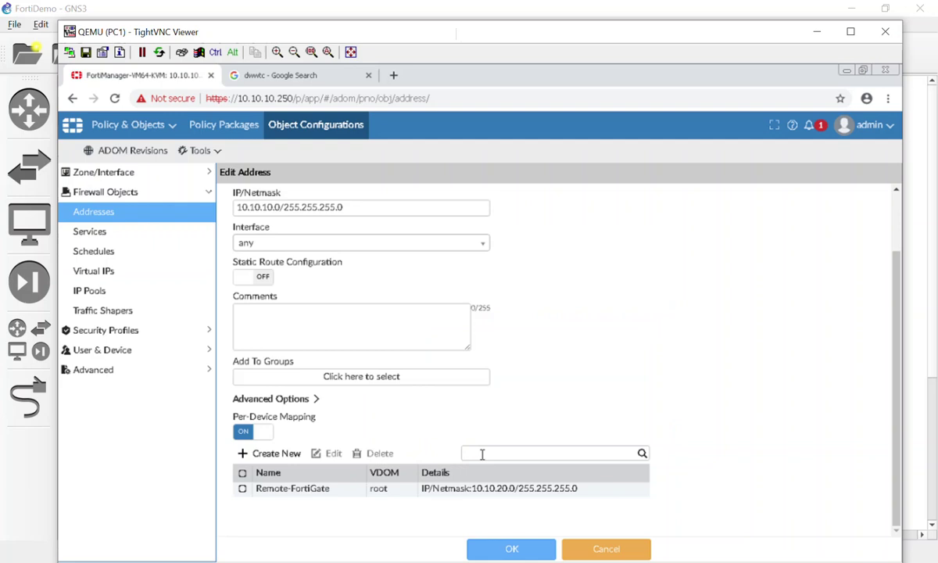
{"action": "left_click", "coordinate": [494, 431]}
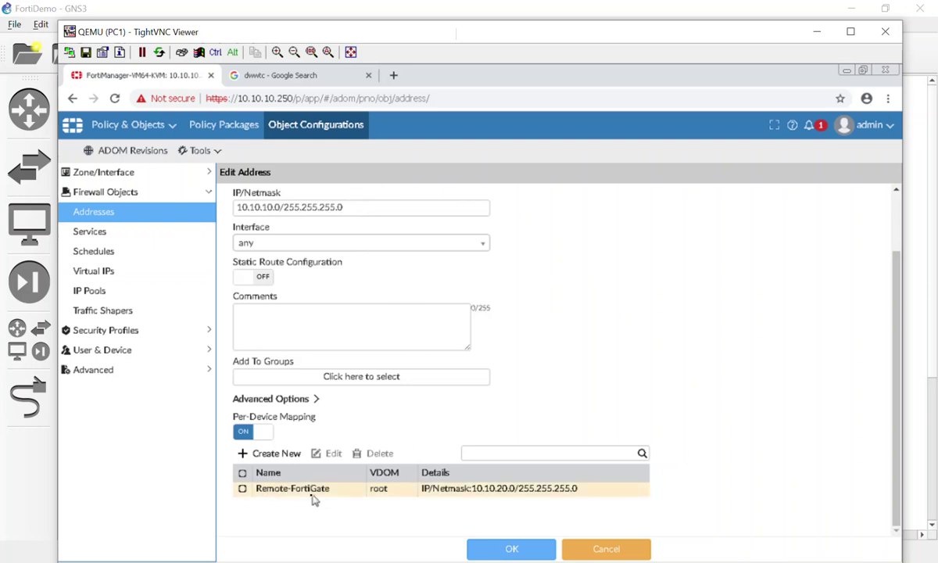
{"action": "left_click", "coordinate": [516, 549]}
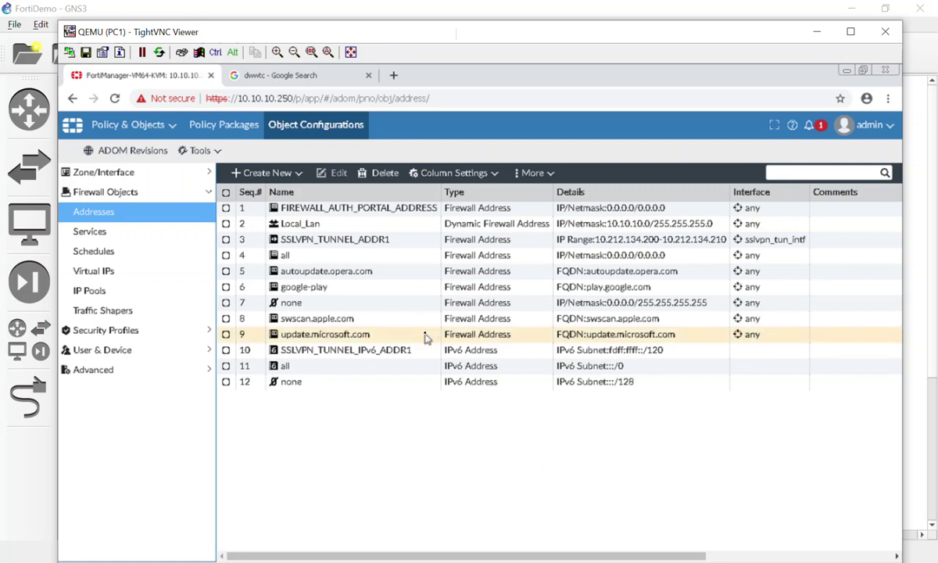
Go to Policy Packages and show Remote-FortiGate-Initial's installation targets.
{"action": "left_click", "coordinate": [166, 128]}
{"action": "left_click", "coordinate": [166, 127]}
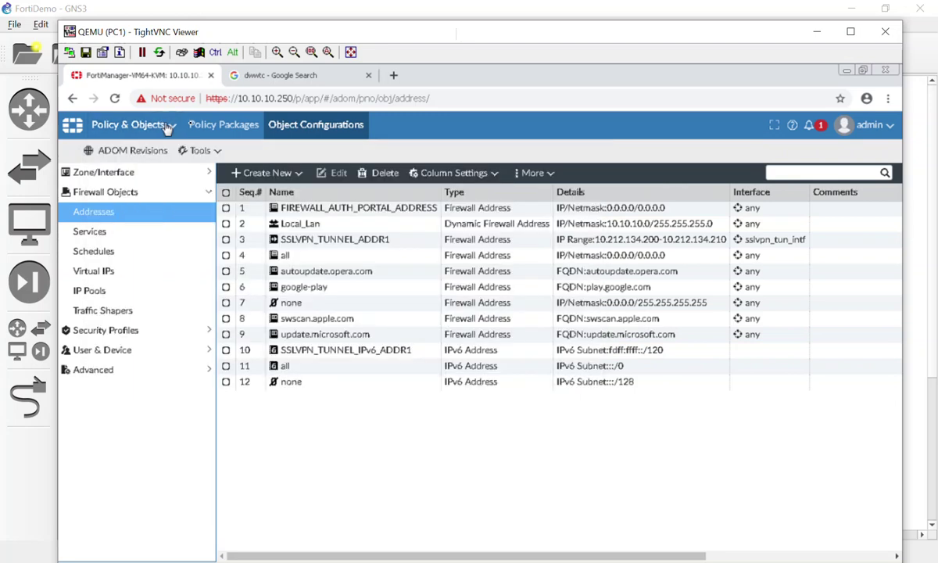
{"action": "left_click", "coordinate": [235, 129]}
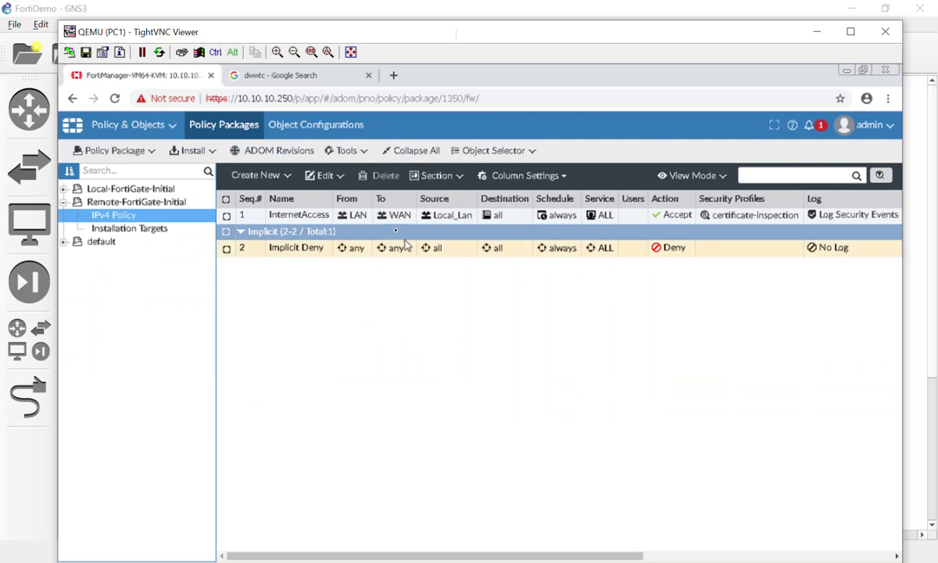
{"action": "mouse_move", "coordinate": [518, 219]}
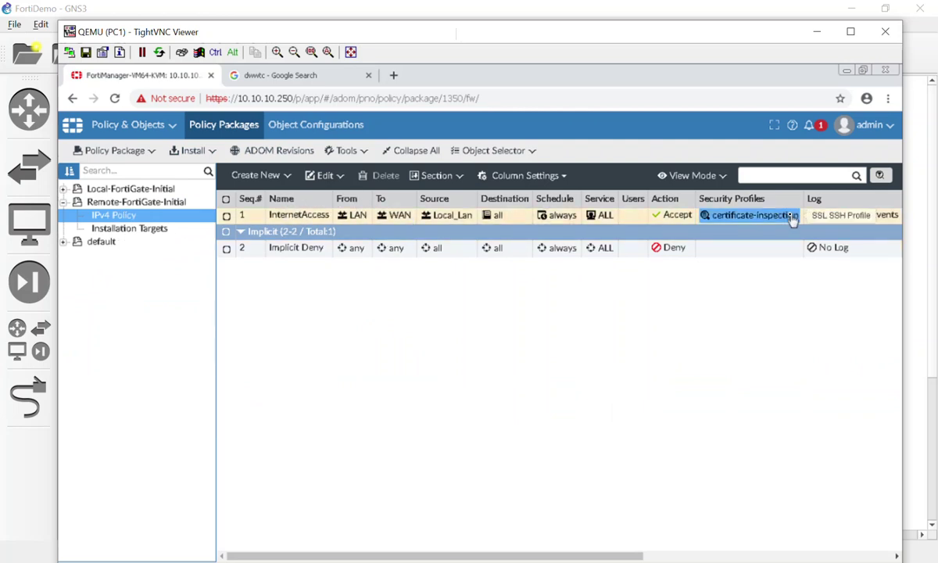
{"action": "left_click", "coordinate": [133, 230]}
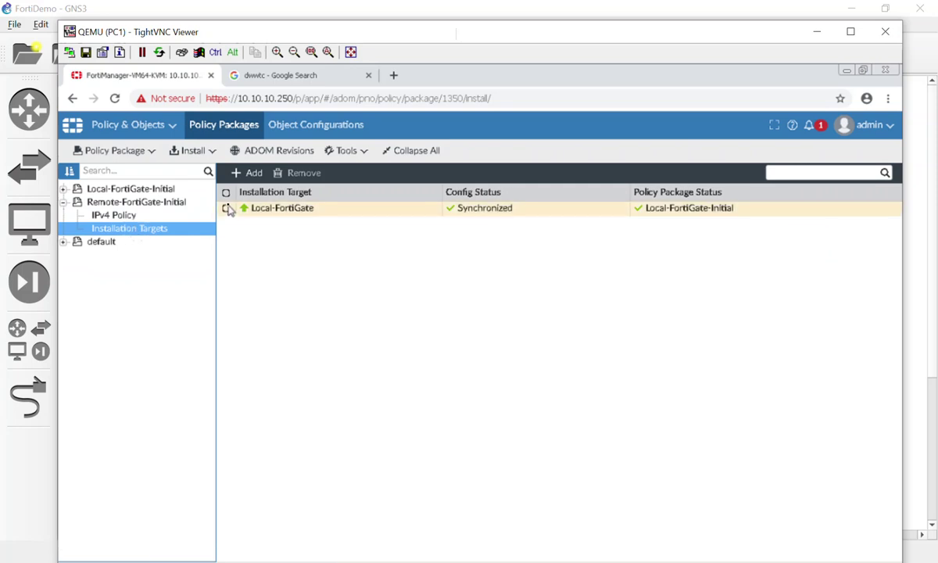
Replace the Local-FortiGate installation target with Remote-FortiGate.
{"action": "left_click", "coordinate": [226, 208]}
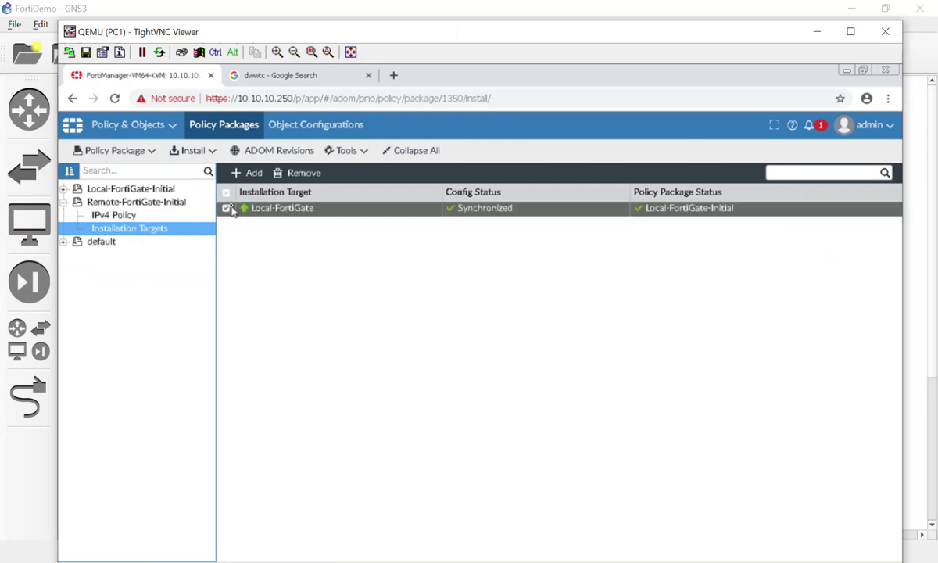
{"action": "left_click", "coordinate": [300, 173]}
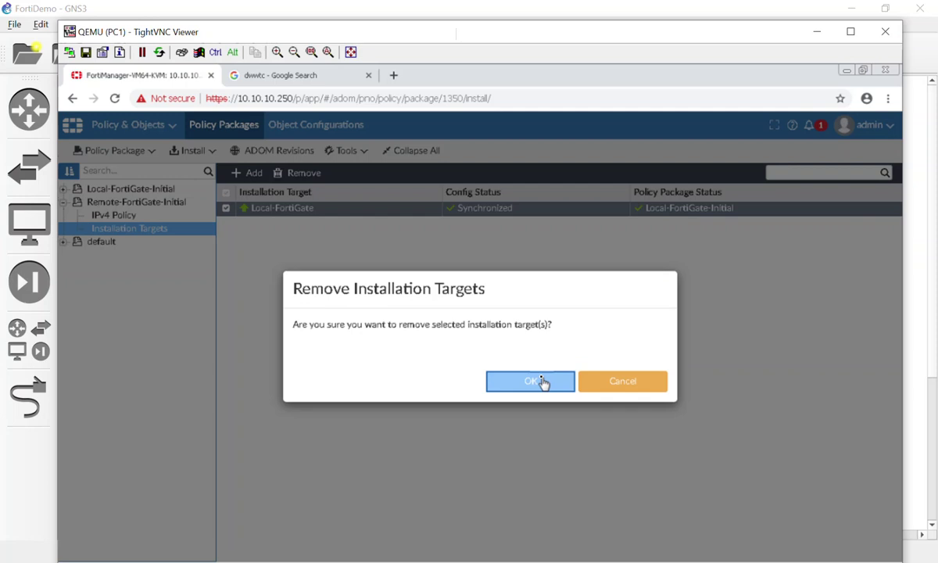
{"action": "left_click", "coordinate": [541, 381]}
{"action": "left_click", "coordinate": [244, 173]}
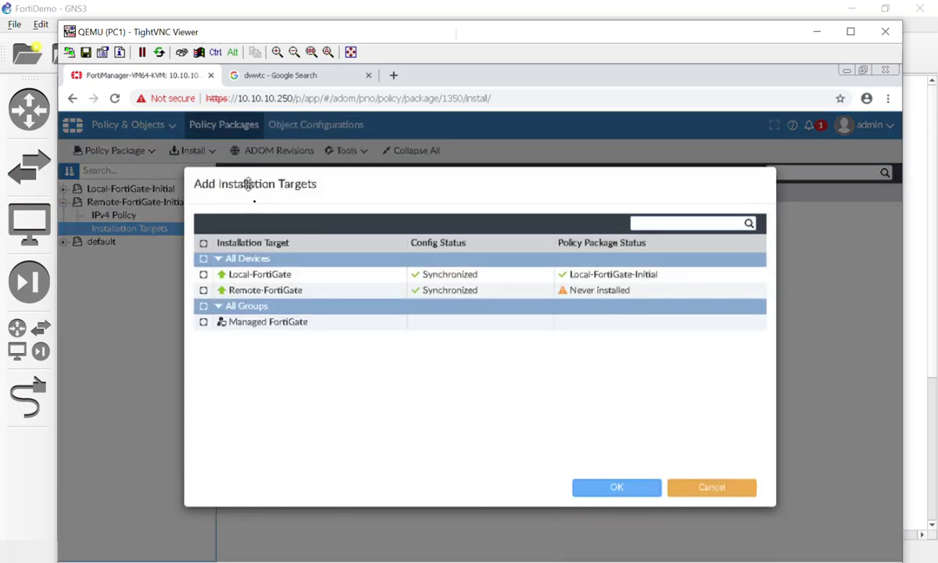
{"action": "left_click", "coordinate": [203, 290]}
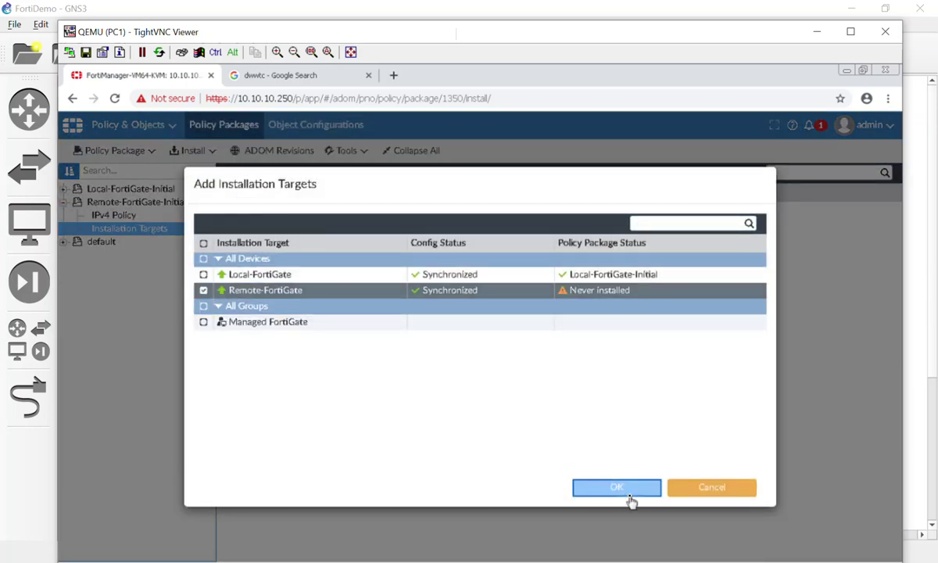
{"action": "left_click", "coordinate": [629, 493]}
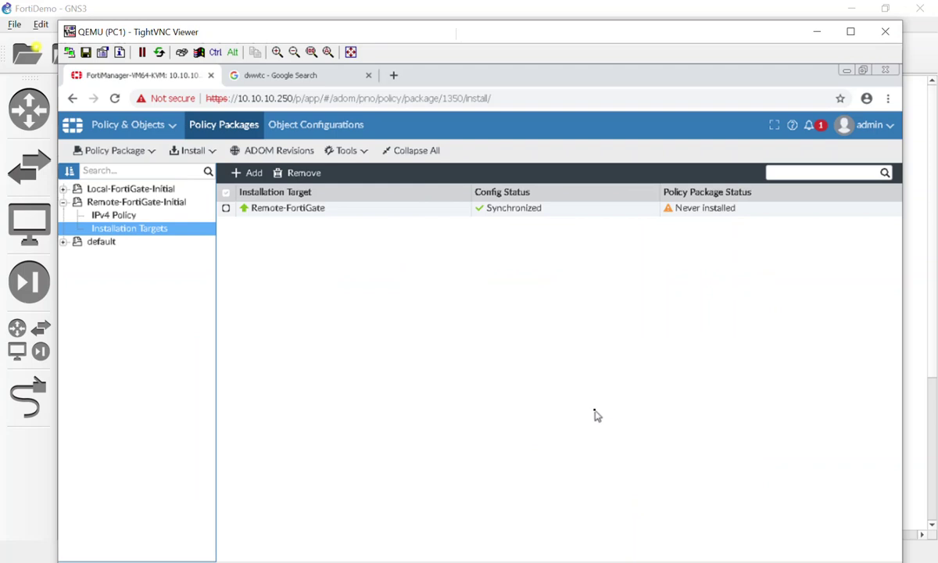
Browse the Local- and Remote-FortiGate-Initial packages' IPv4 policies and installation targets.
{"action": "left_click", "coordinate": [110, 214]}
{"action": "left_click", "coordinate": [113, 202]}
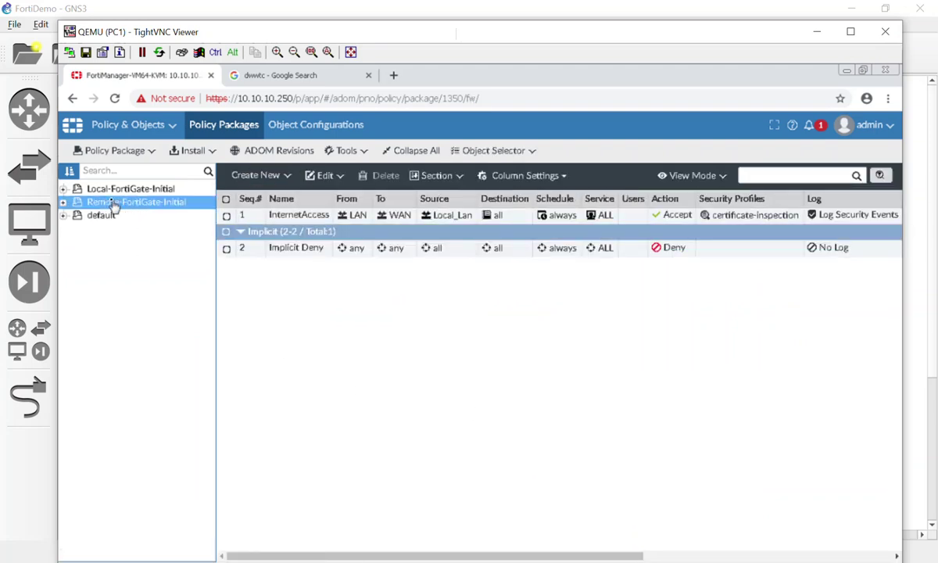
{"action": "left_click", "coordinate": [113, 203]}
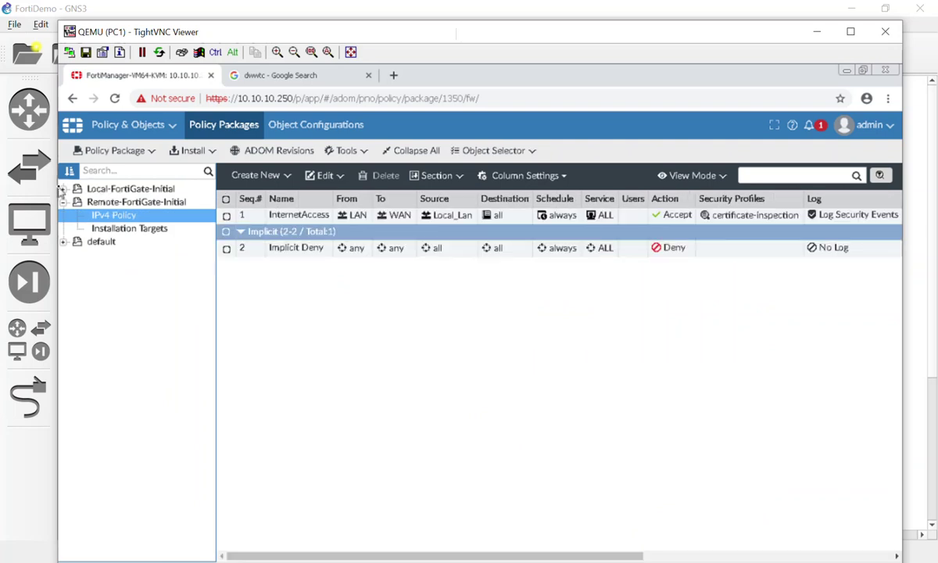
{"action": "left_click", "coordinate": [63, 190]}
{"action": "left_click", "coordinate": [104, 216]}
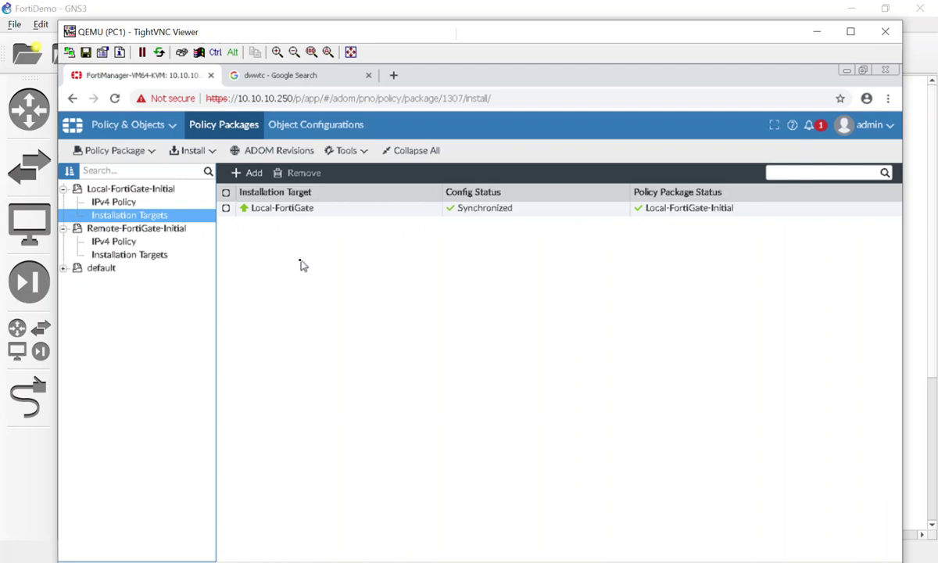
{"action": "left_click", "coordinate": [140, 234]}
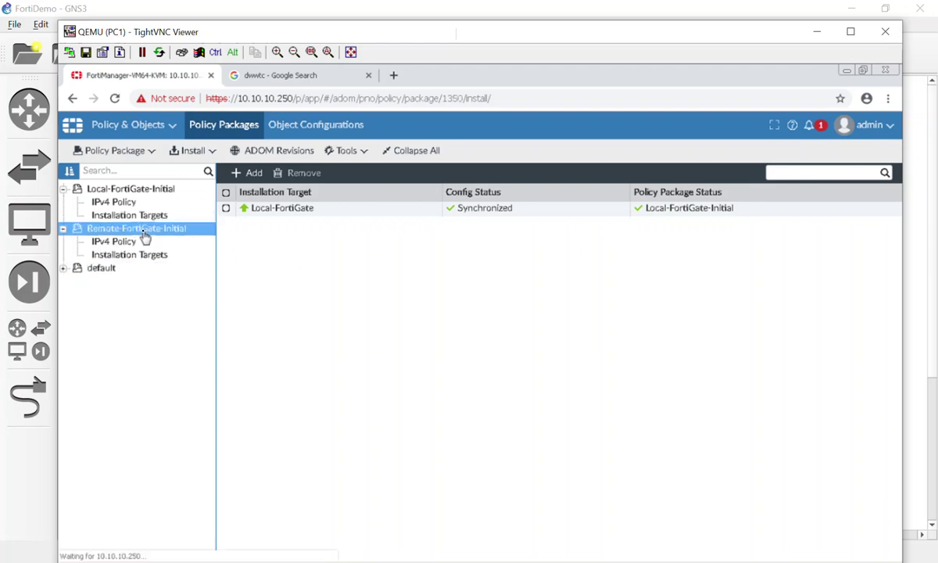
{"action": "left_click", "coordinate": [129, 242]}
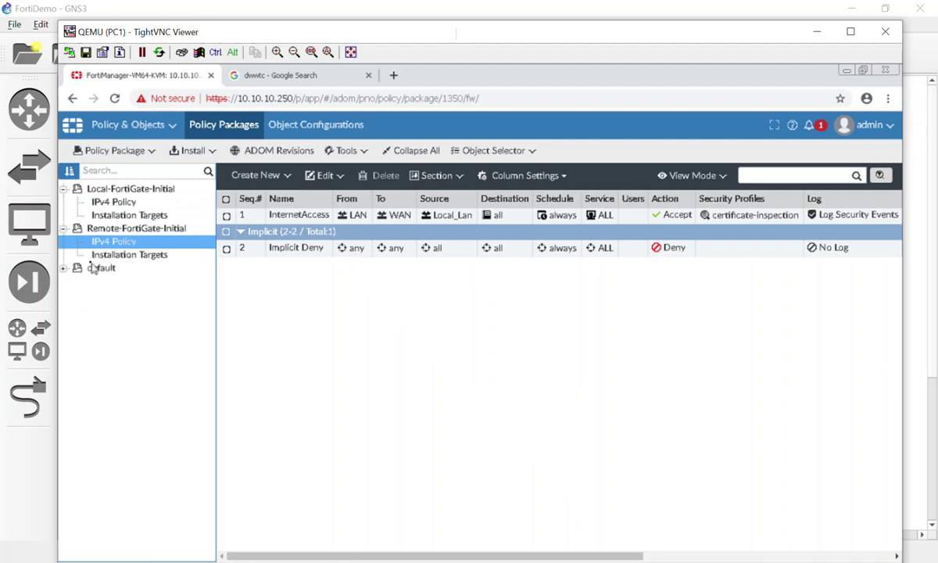
Check the default package's IPv4 policies, then go back to the Remote-FortiGate-Initial InternetAccess rule.
{"action": "left_click", "coordinate": [64, 267]}
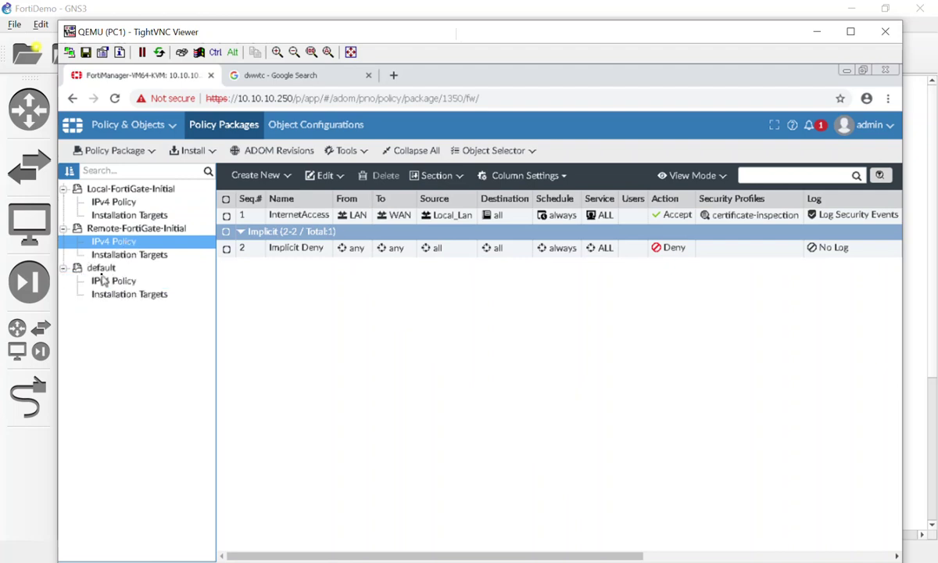
{"action": "left_click", "coordinate": [102, 281]}
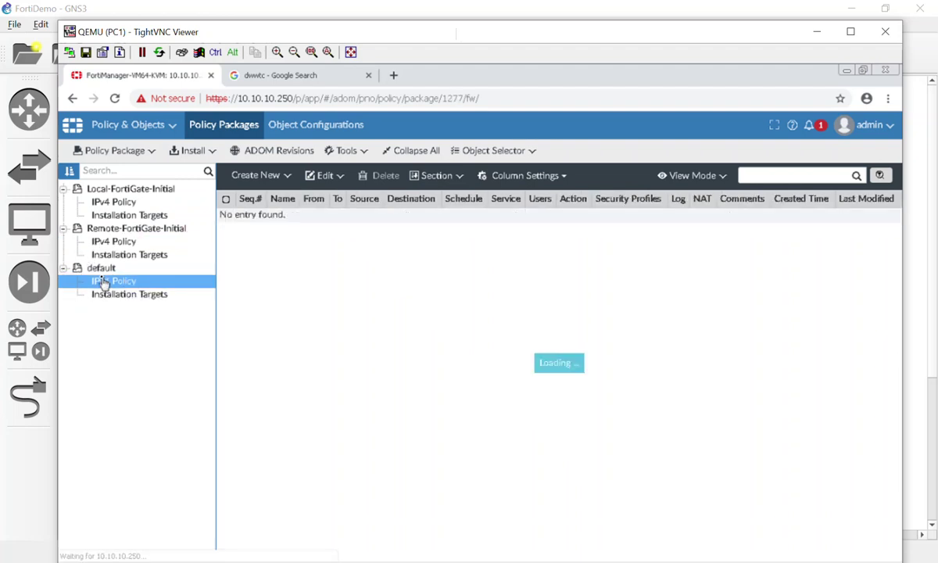
{"action": "left_click", "coordinate": [109, 229]}
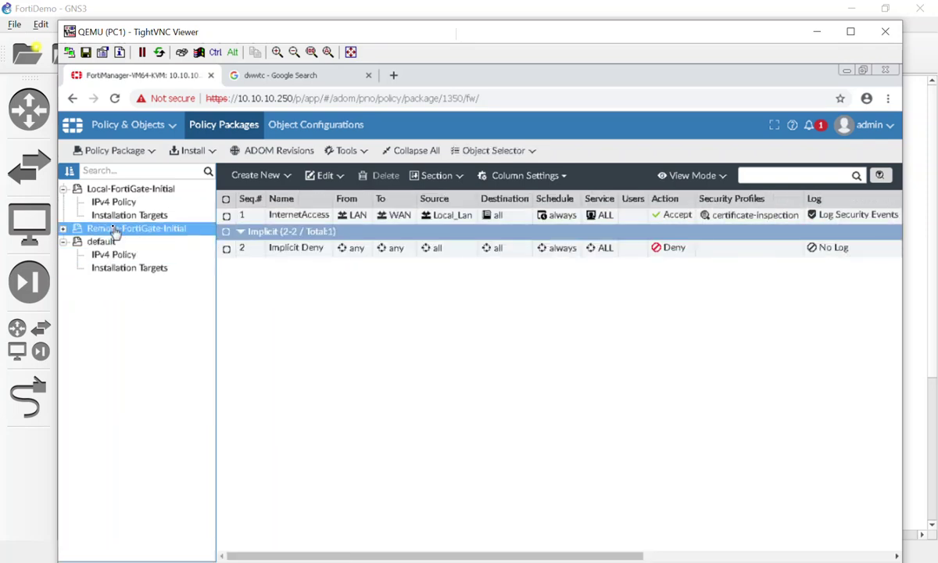
Run the Install Wizard for Remote-FortiGate-Initial onto Remote-FortiGate, passing validation and previewing the commands.
{"action": "left_click", "coordinate": [192, 153]}
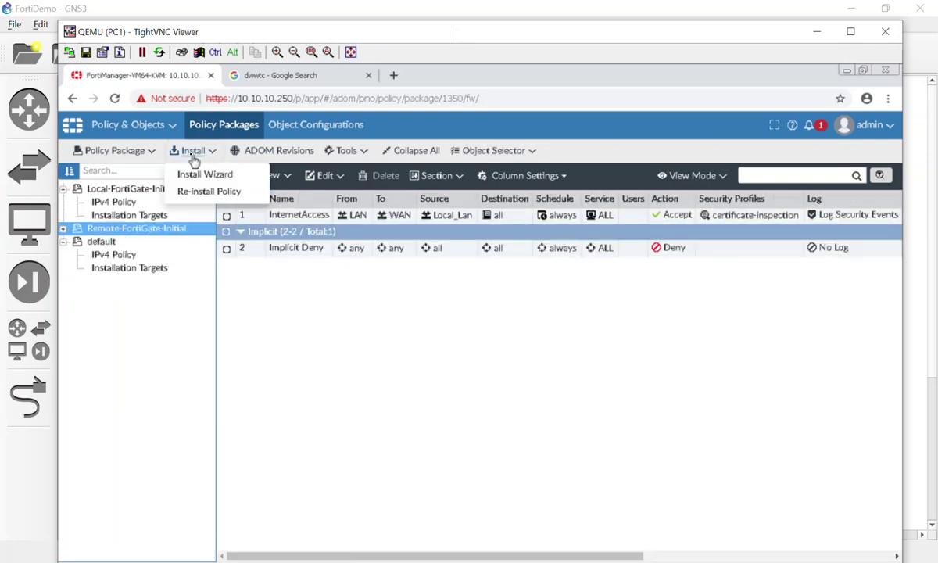
{"action": "left_click", "coordinate": [205, 174]}
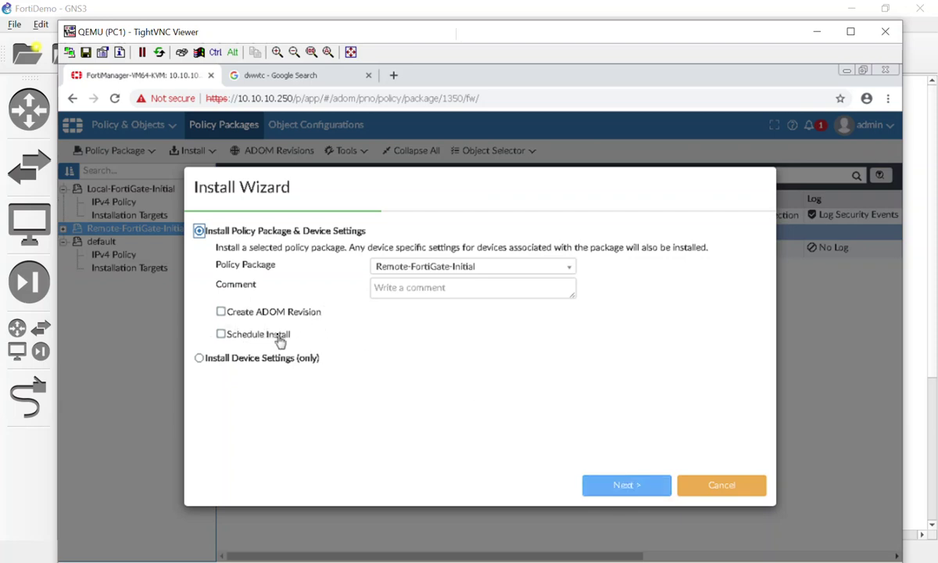
{"action": "left_click", "coordinate": [621, 482]}
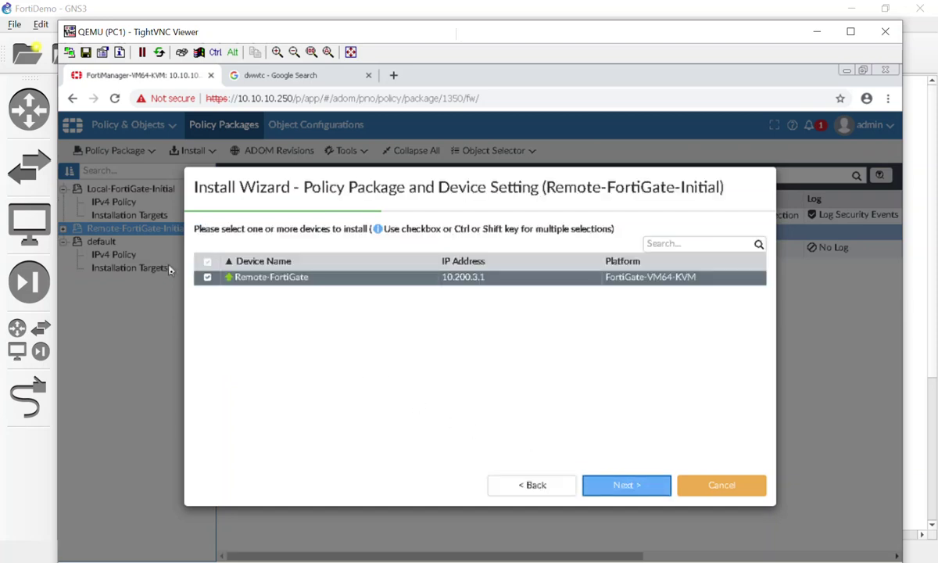
{"action": "left_click", "coordinate": [630, 485]}
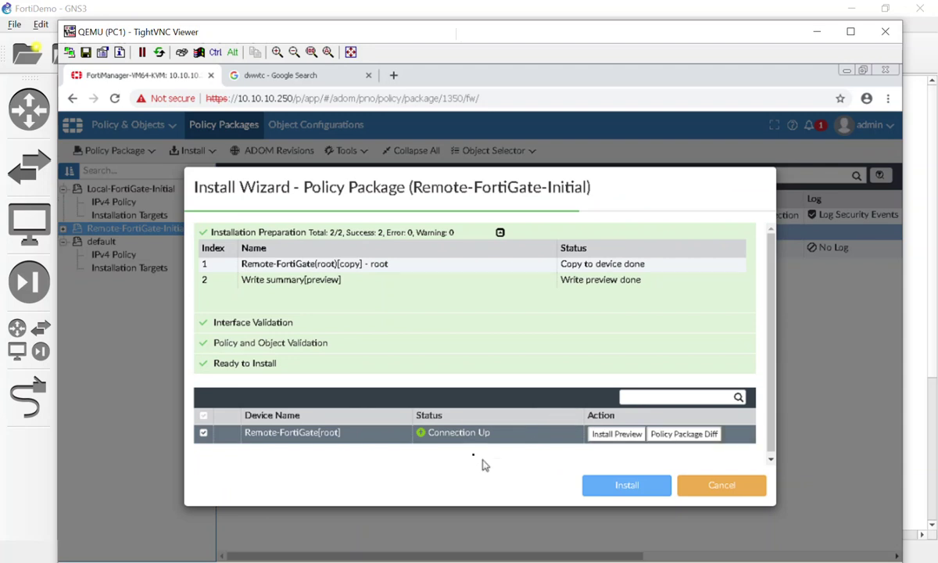
{"action": "left_click", "coordinate": [618, 438]}
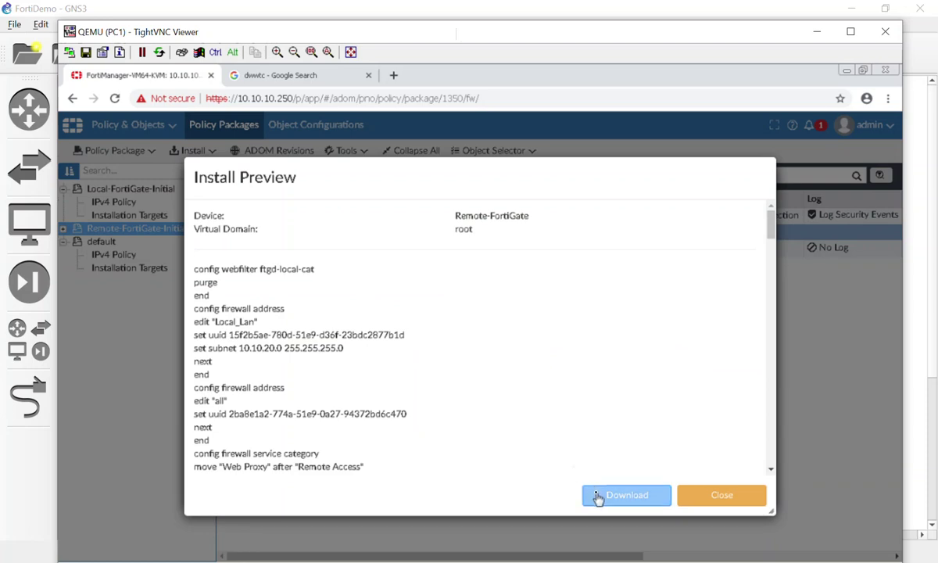
{"action": "left_click", "coordinate": [721, 499]}
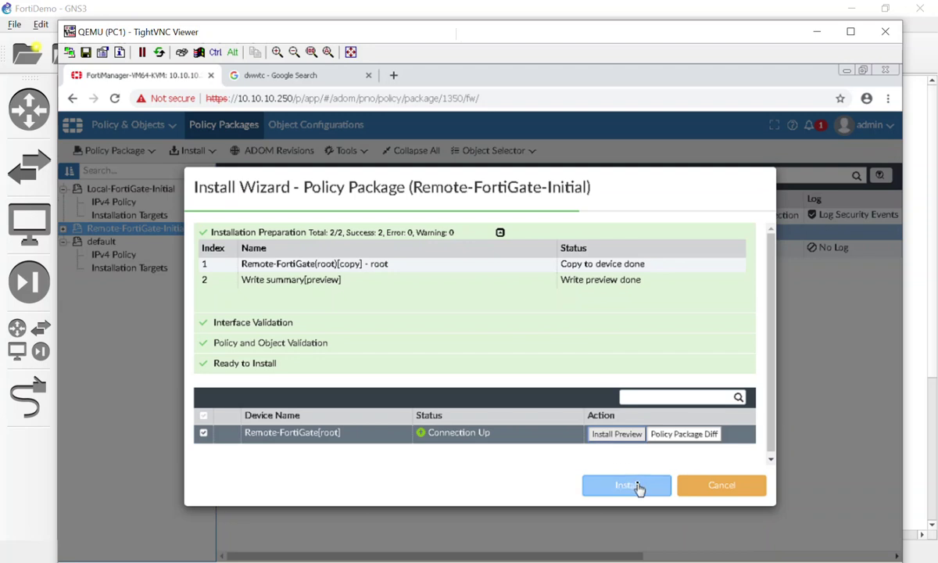
Install the package on Remote-FortiGate and review its install log confirming install and save status=OK.
{"action": "left_click", "coordinate": [638, 486]}
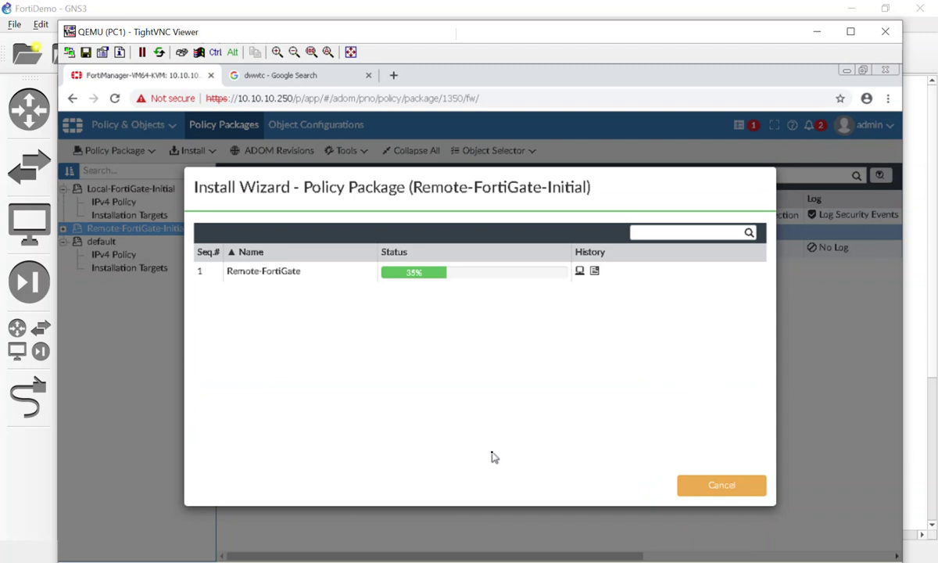
{"action": "left_click", "coordinate": [594, 271]}
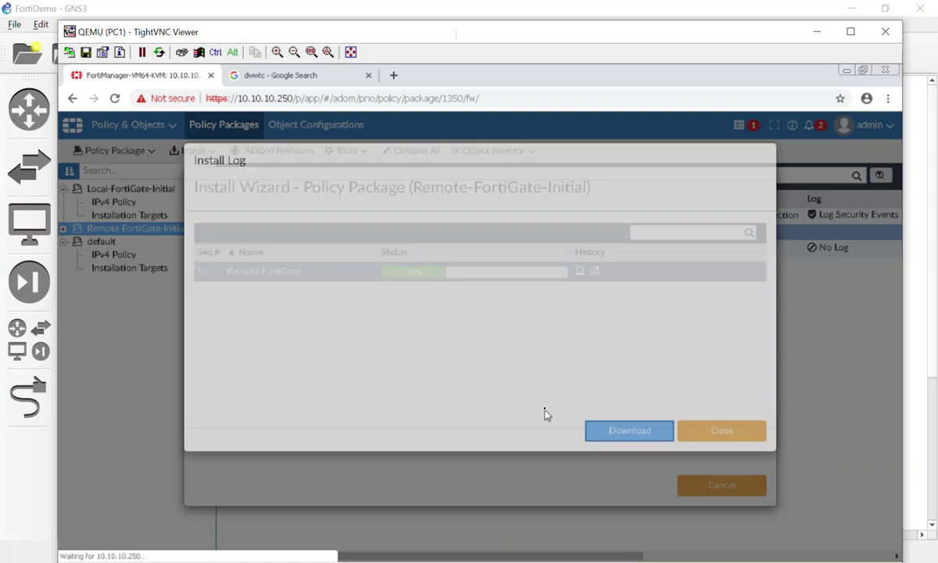
{"action": "scroll", "coordinate": [544, 414], "scroll_direction": "down", "scroll_amount": 15}
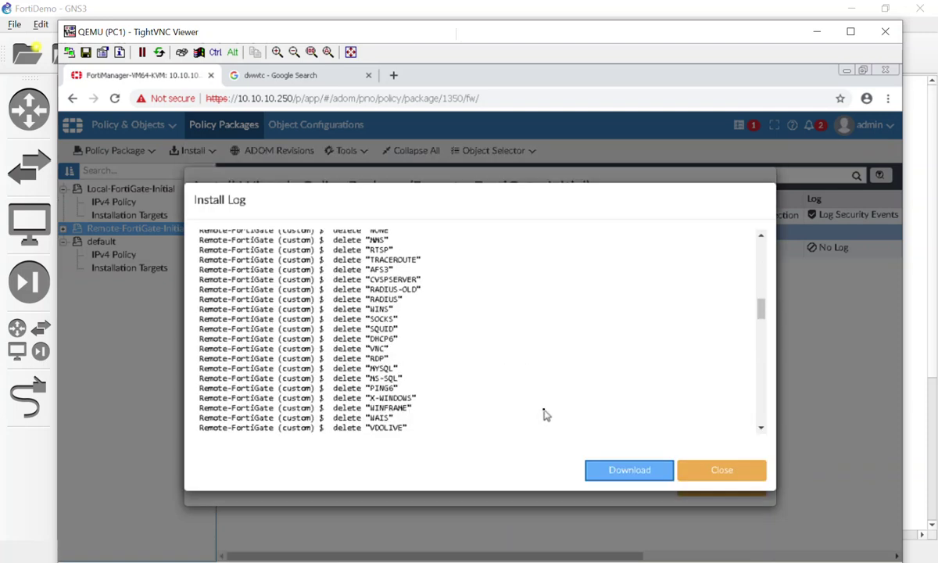
{"action": "scroll", "coordinate": [544, 414], "scroll_direction": "down", "scroll_amount": 5}
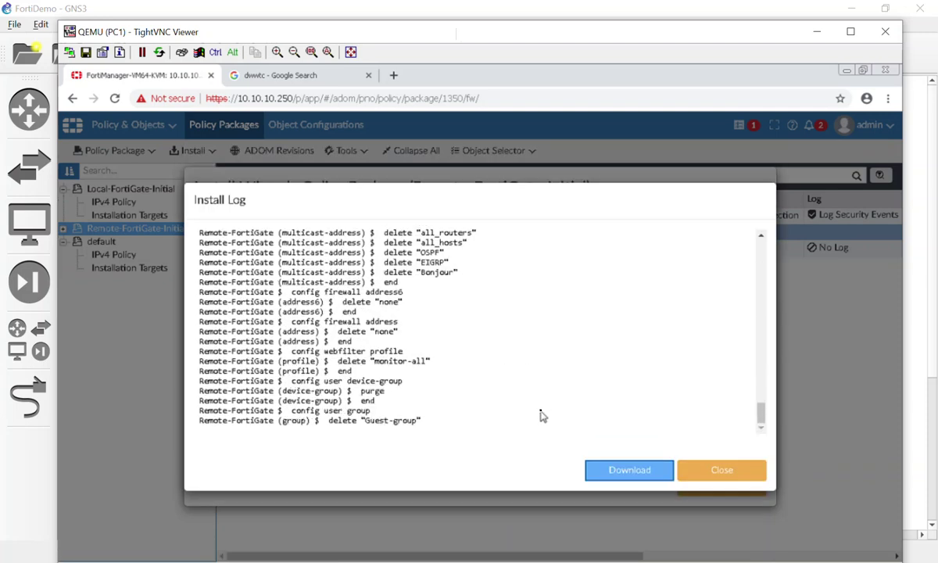
{"action": "scroll", "coordinate": [543, 415], "scroll_direction": "up", "scroll_amount": 15}
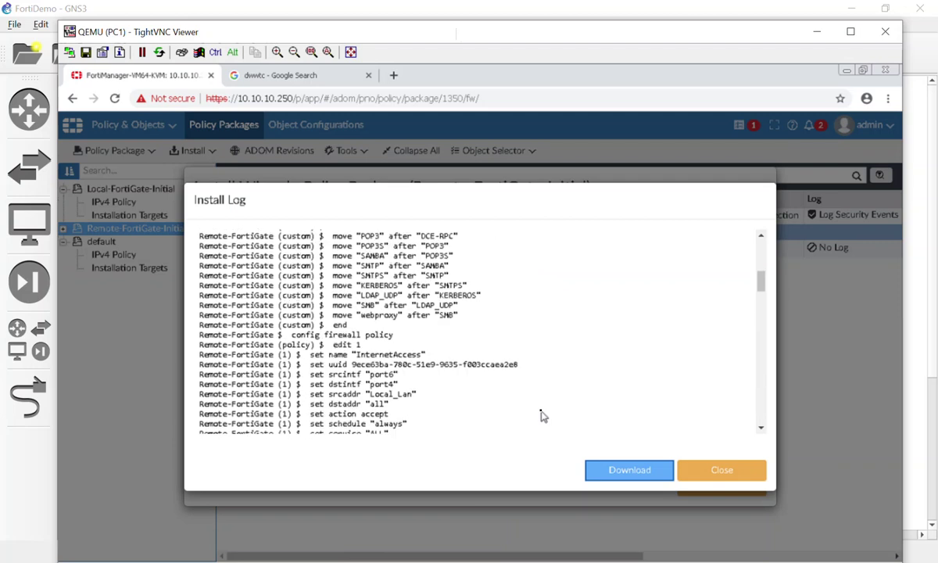
{"action": "scroll", "coordinate": [543, 415], "scroll_direction": "up", "scroll_amount": 10}
{"action": "scroll", "coordinate": [543, 416], "scroll_direction": "down", "scroll_amount": 2}
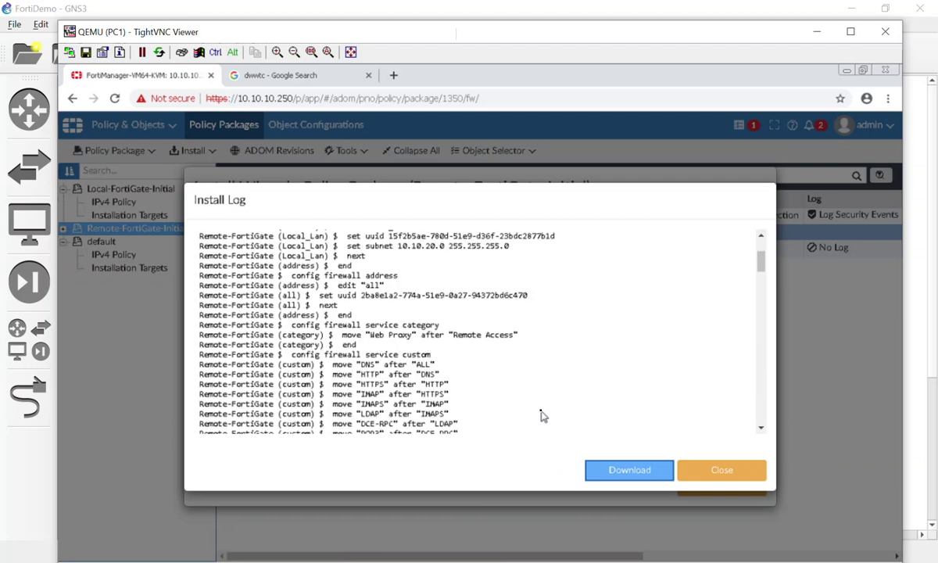
{"action": "scroll", "coordinate": [543, 415], "scroll_direction": "up", "scroll_amount": 4}
{"action": "scroll", "coordinate": [543, 415], "scroll_direction": "down", "scroll_amount": 3}
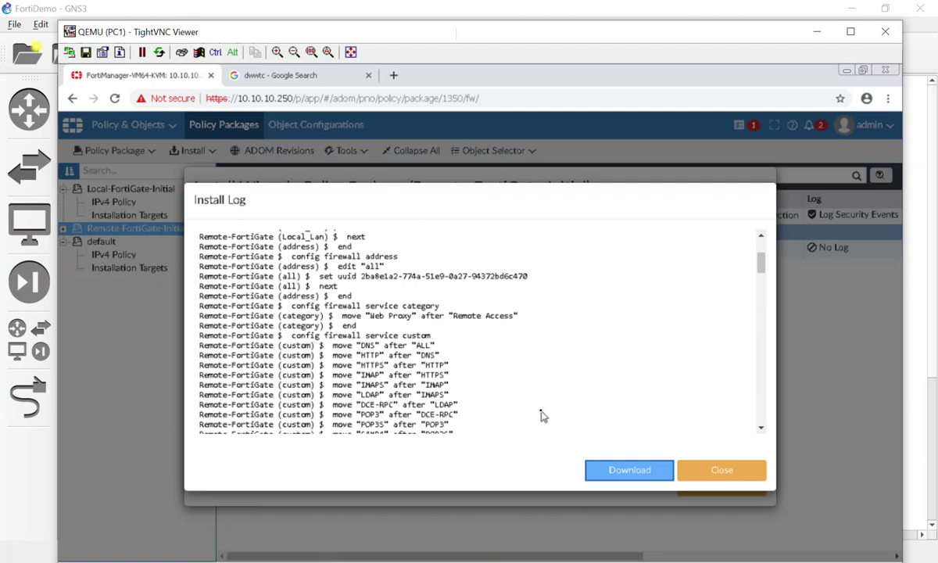
{"action": "scroll", "coordinate": [543, 416], "scroll_direction": "down", "scroll_amount": 5}
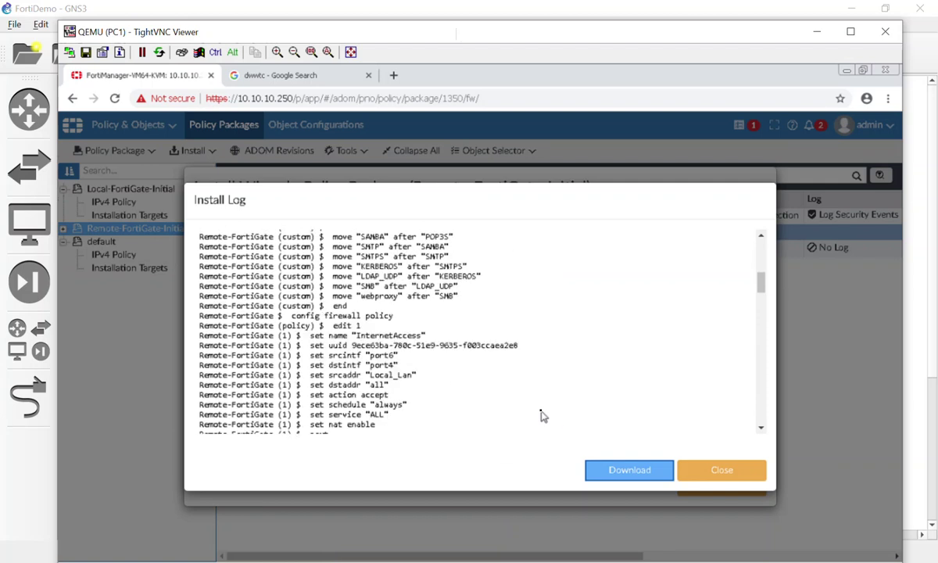
{"action": "scroll", "coordinate": [543, 416], "scroll_direction": "down", "scroll_amount": 10}
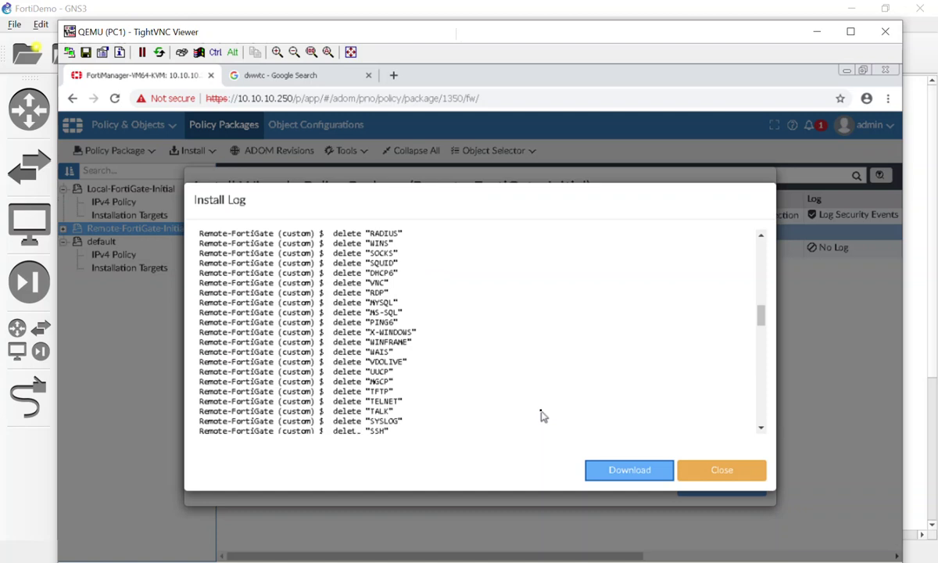
{"action": "scroll", "coordinate": [543, 416], "scroll_direction": "down", "scroll_amount": 6}
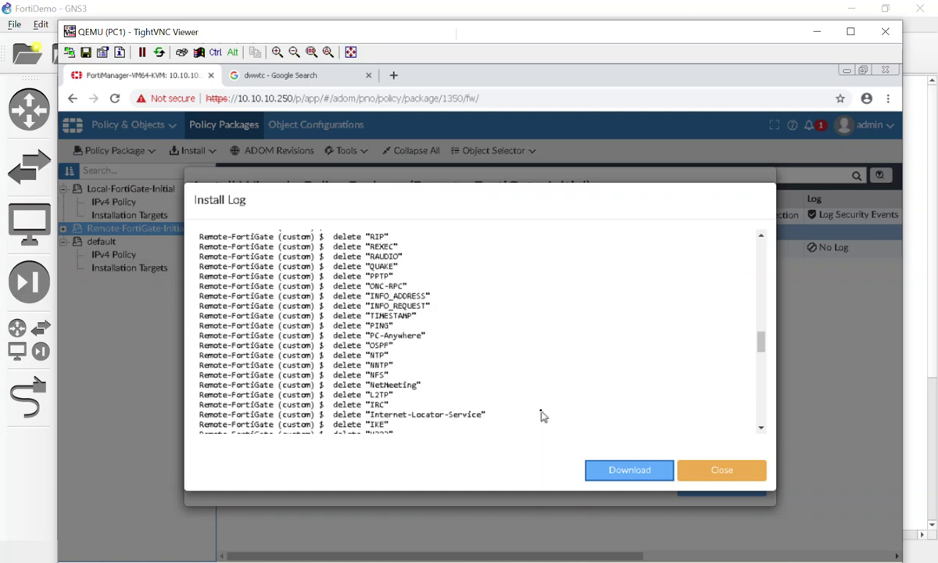
{"action": "scroll", "coordinate": [543, 416], "scroll_direction": "down", "scroll_amount": 7}
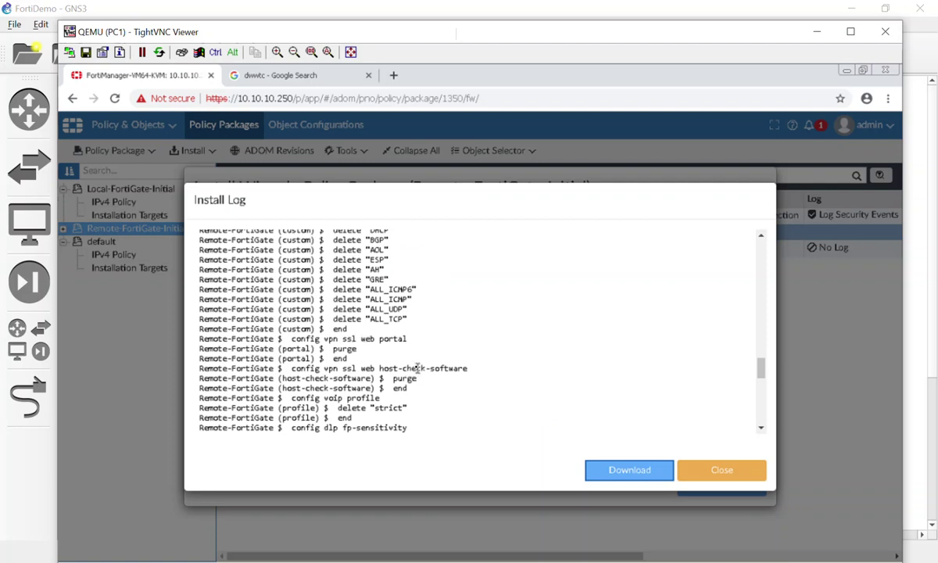
{"action": "scroll", "coordinate": [418, 373], "scroll_direction": "down", "scroll_amount": 3}
{"action": "scroll", "coordinate": [418, 372], "scroll_direction": "down", "scroll_amount": 9}
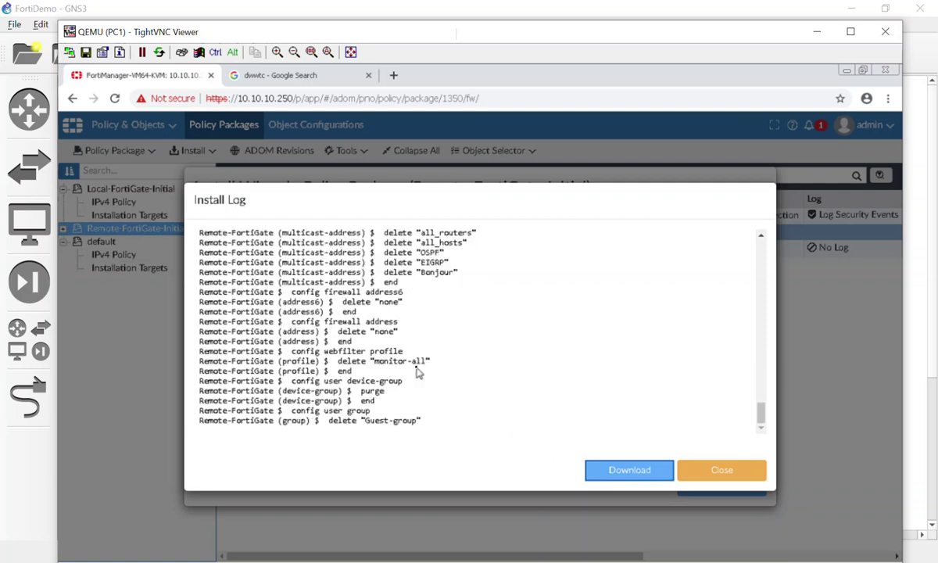
{"action": "left_click", "coordinate": [749, 475]}
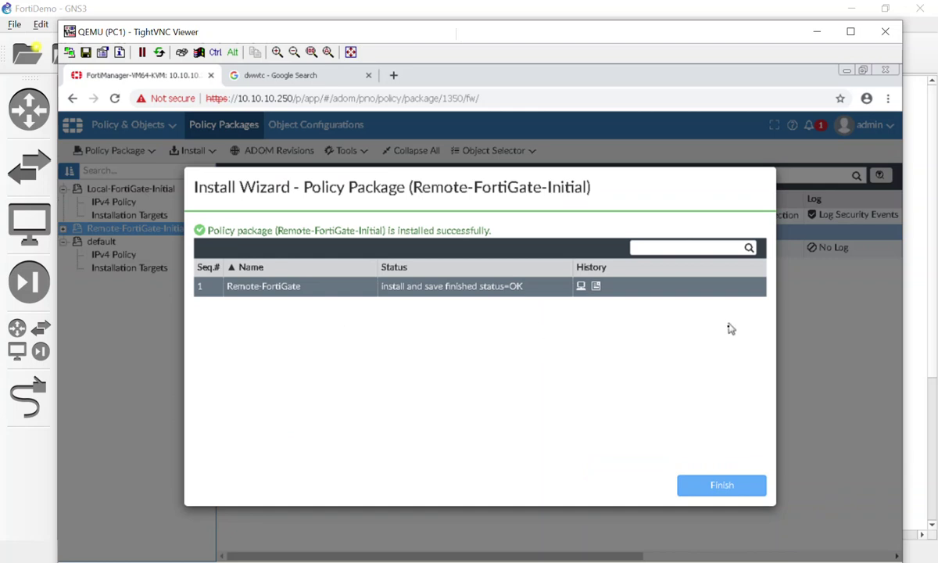
Finish the install, confirm both FortiGates show Synchronized in Device Manager, and return to GNS3.
{"action": "left_click", "coordinate": [723, 486]}
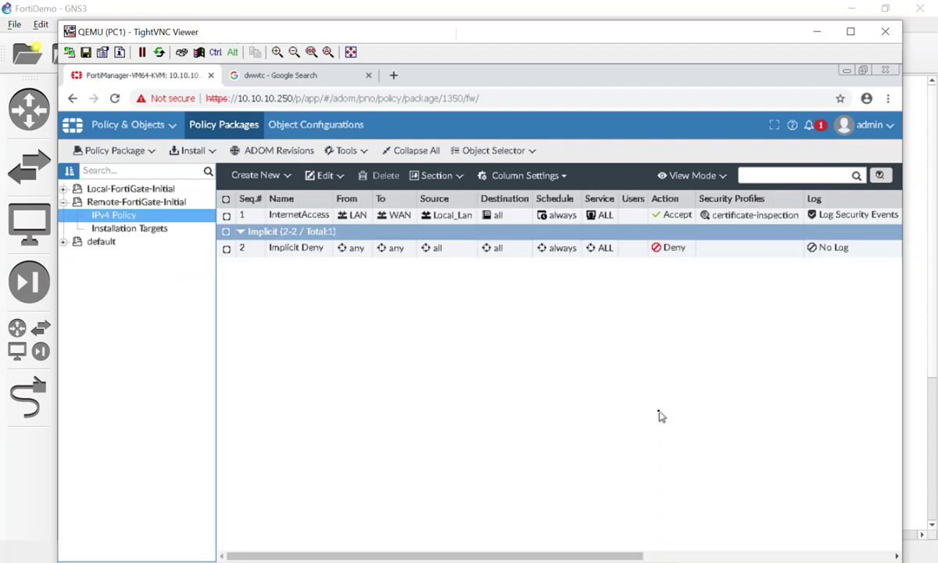
{"action": "left_click", "coordinate": [160, 127]}
{"action": "left_click", "coordinate": [140, 180]}
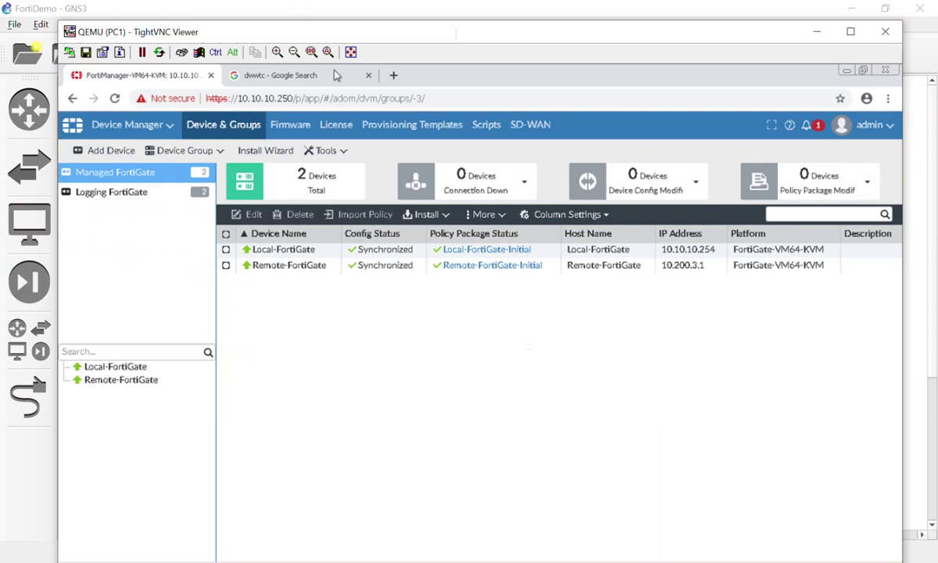
{"action": "left_click", "coordinate": [291, 12]}
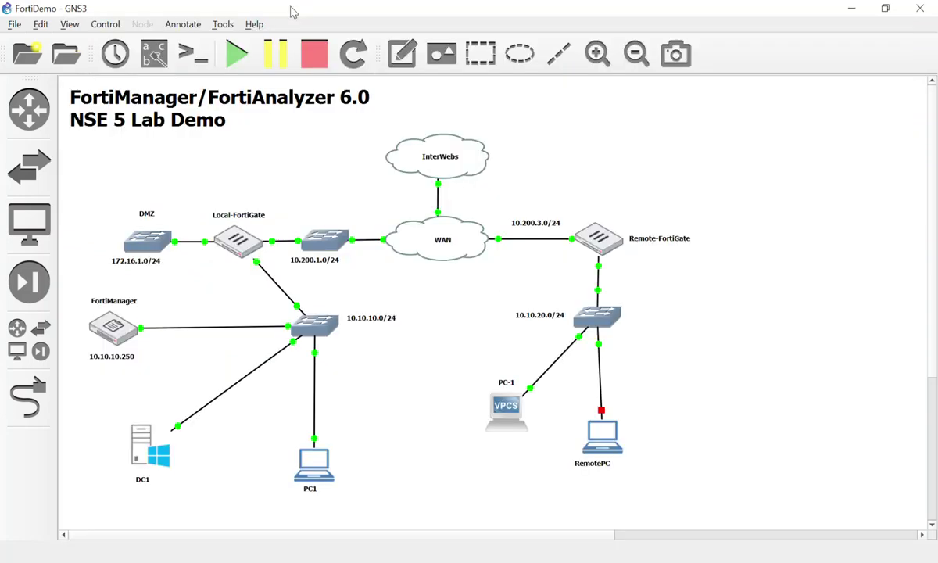
Rerun ping google.com from PC-1's console, getting replies from 172.217.0.14.
{"action": "left_click", "coordinate": [504, 406]}
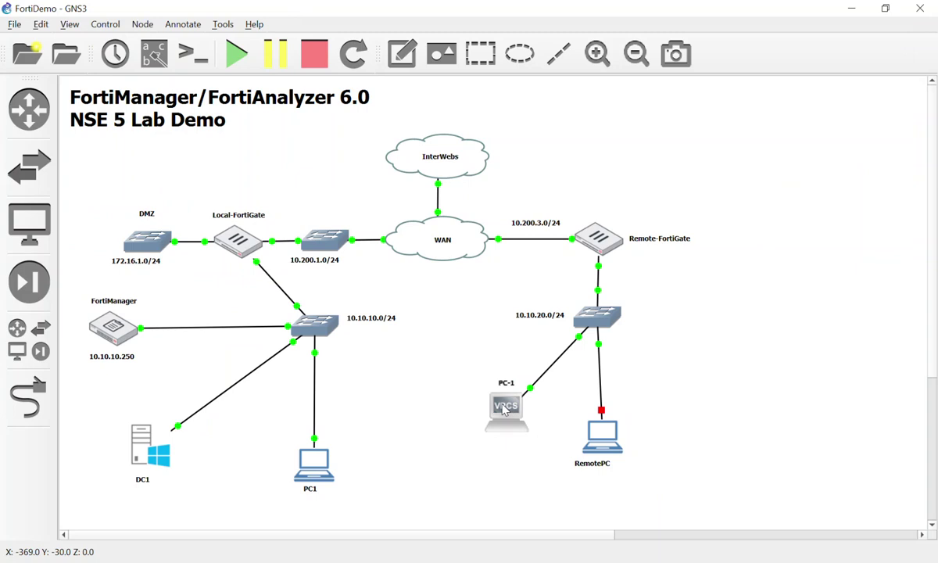
{"action": "double_click", "coordinate": [504, 406]}
{"action": "key", "text": "Up"}
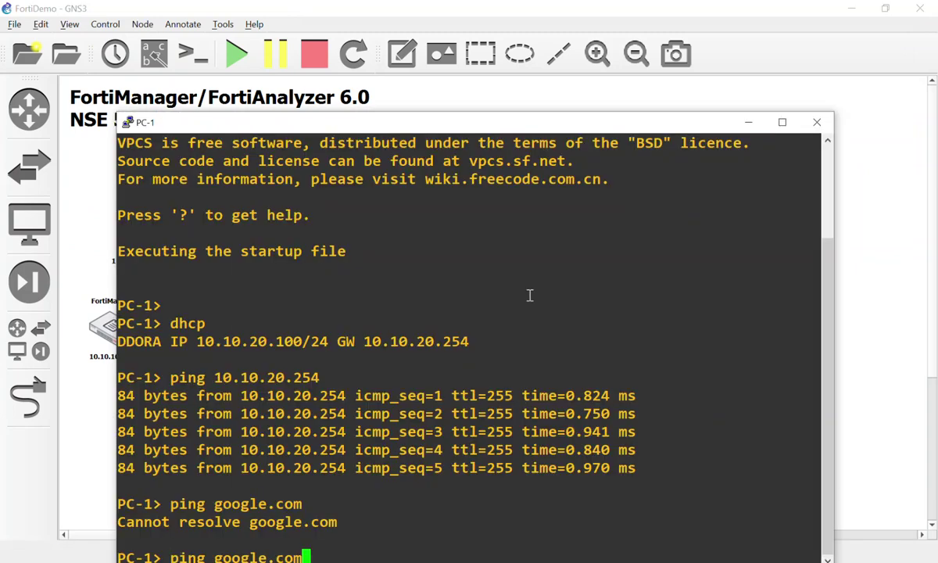
{"action": "key", "text": "Return"}
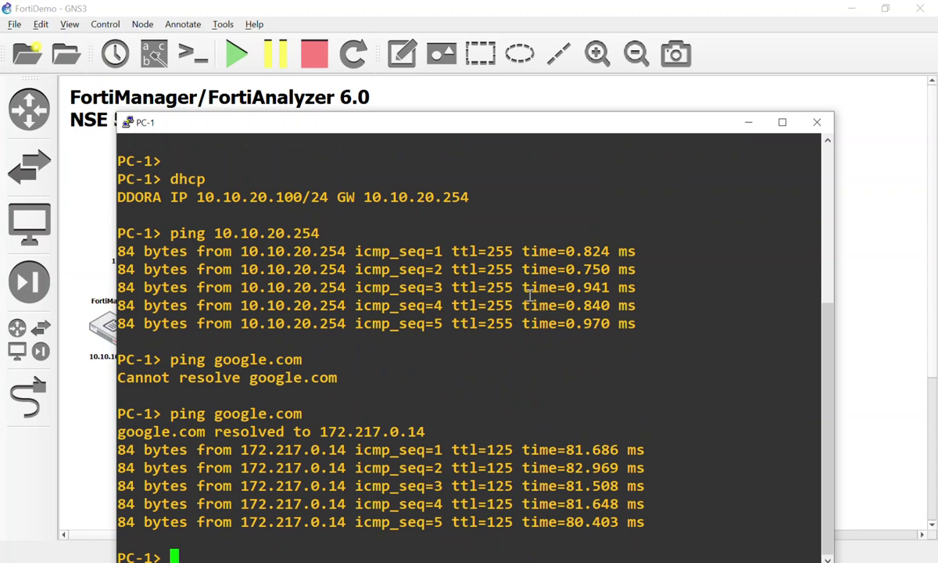
{"action": "left_click", "coordinate": [747, 122]}
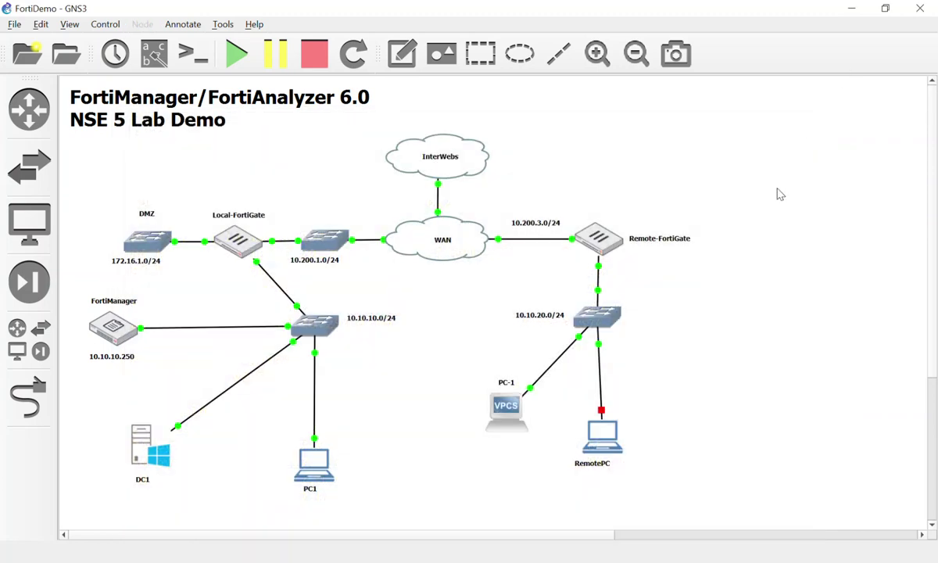